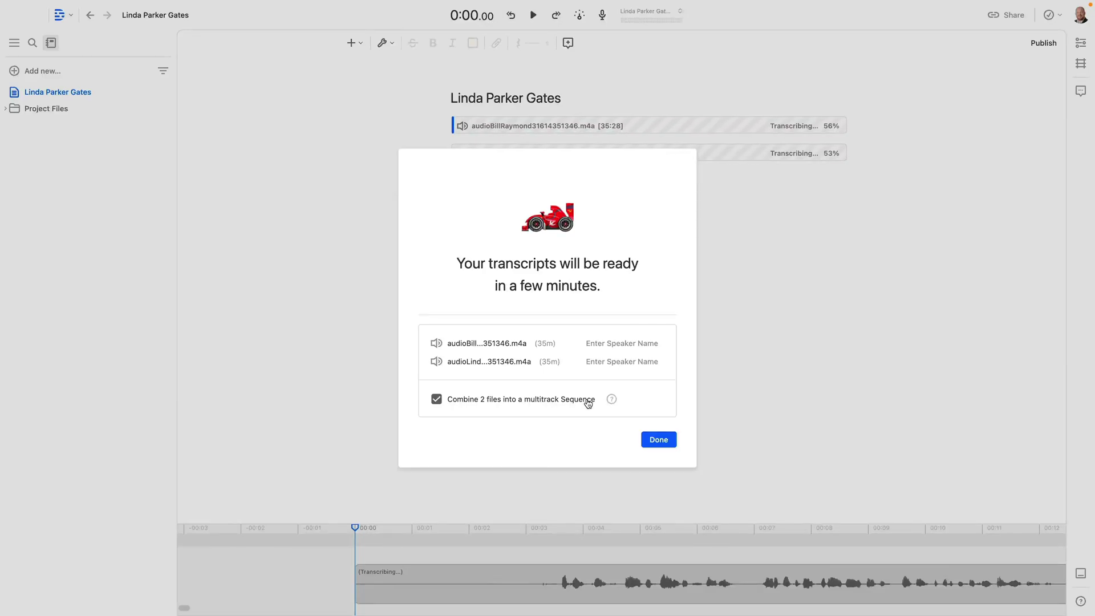
Dismiss the transcription notice to reveal the finished 'The Descript user interface' transcript
click(657, 442)
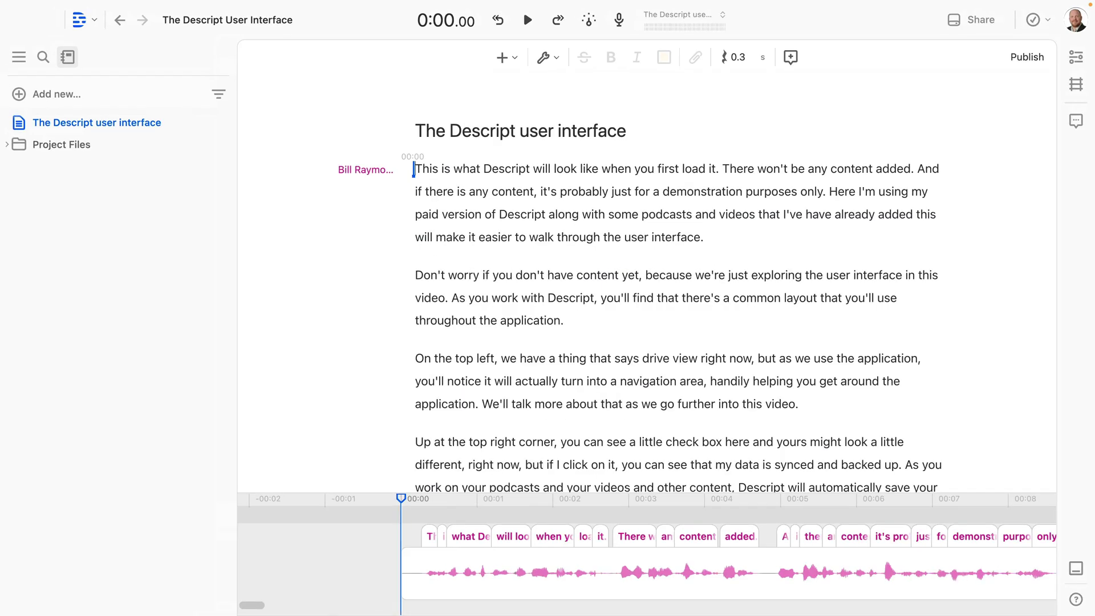
Enlarge the interface with Cmd+= and insert an 'Introduction' chapter marker at the transcript's start
key(super+plus)
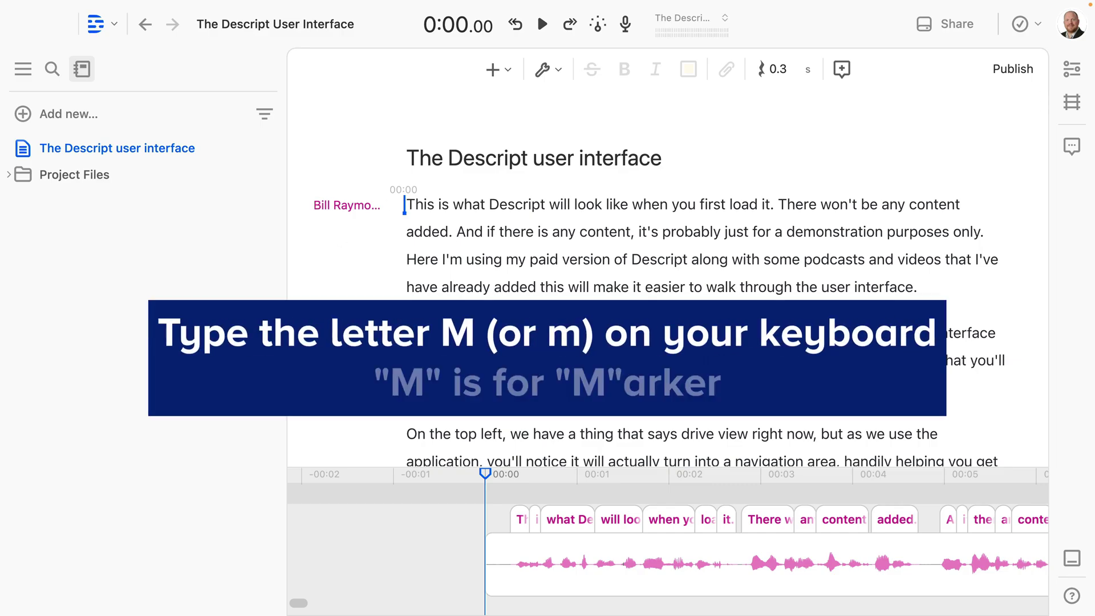
key(m)
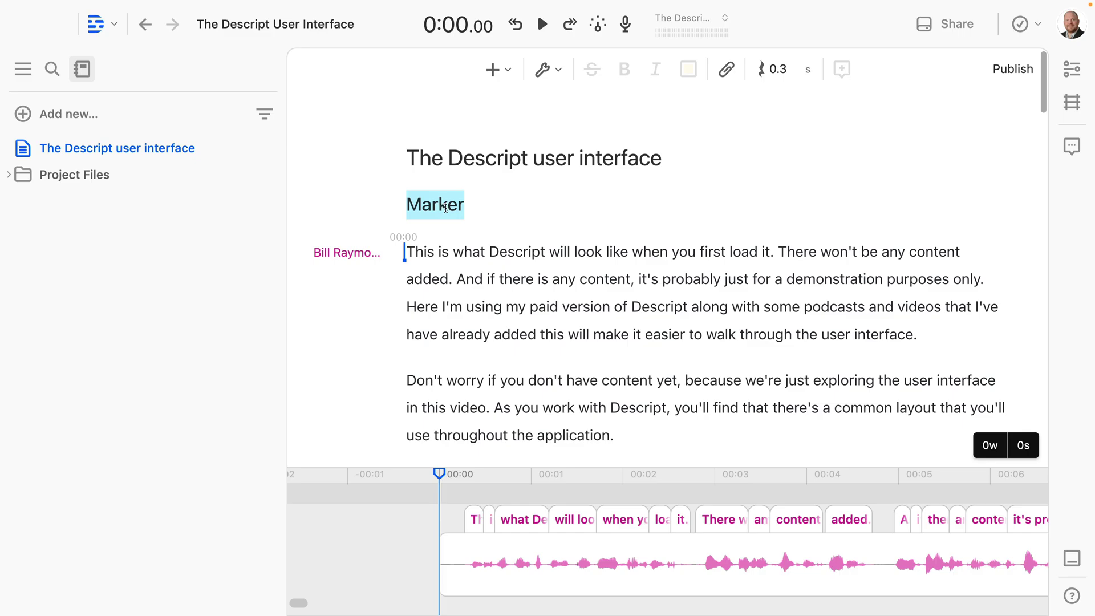
text(Introduction)
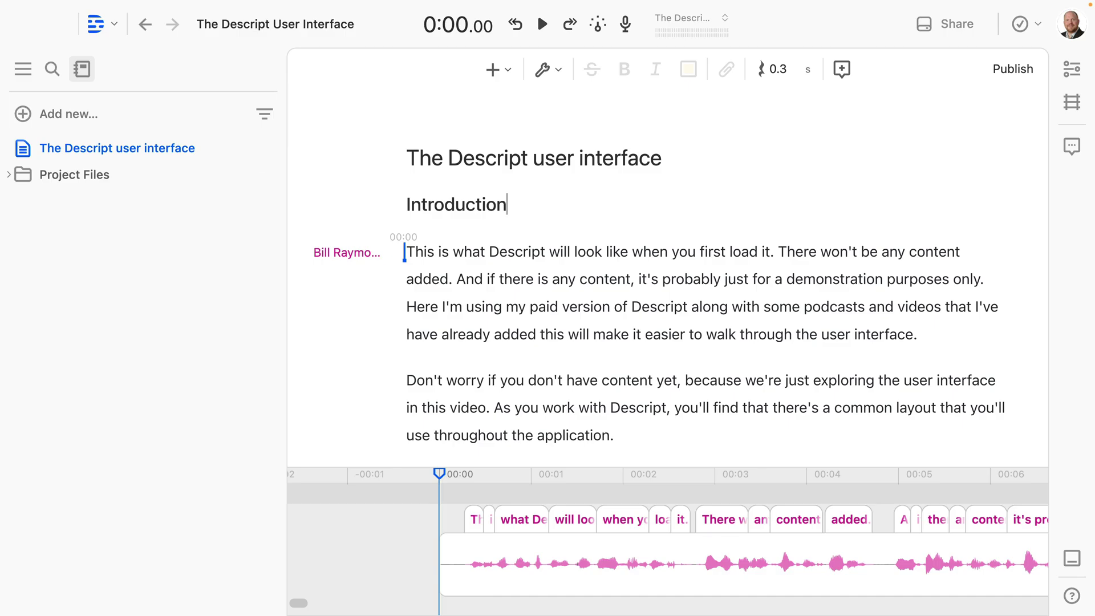
scroll(512, 346, down, 3)
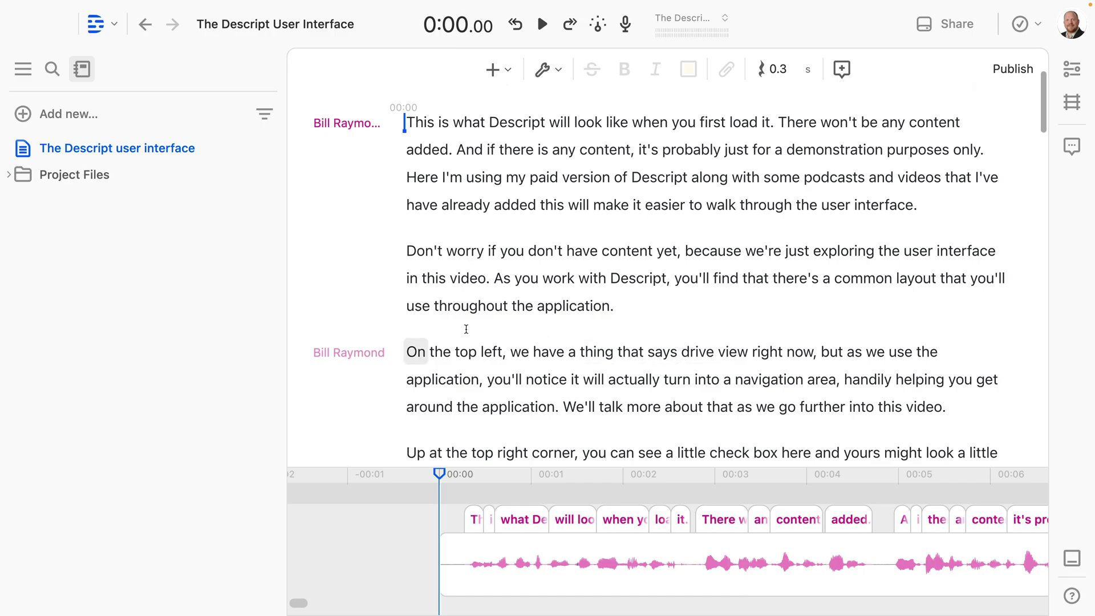
Add a 'The drive view' marker heading above the 'On the top left' paragraph
click(405, 352)
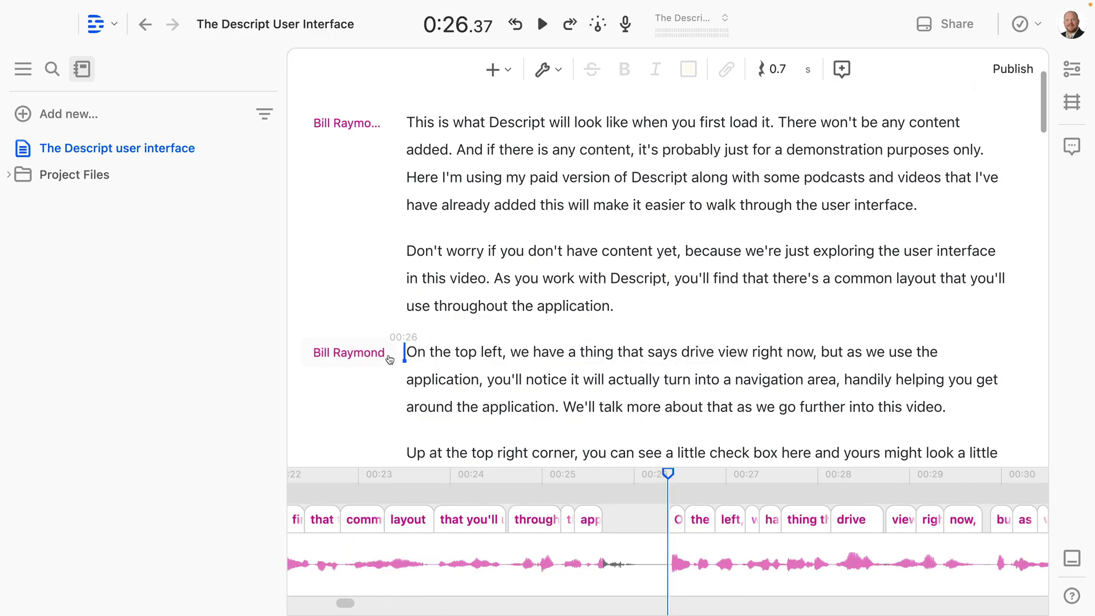
key(m)
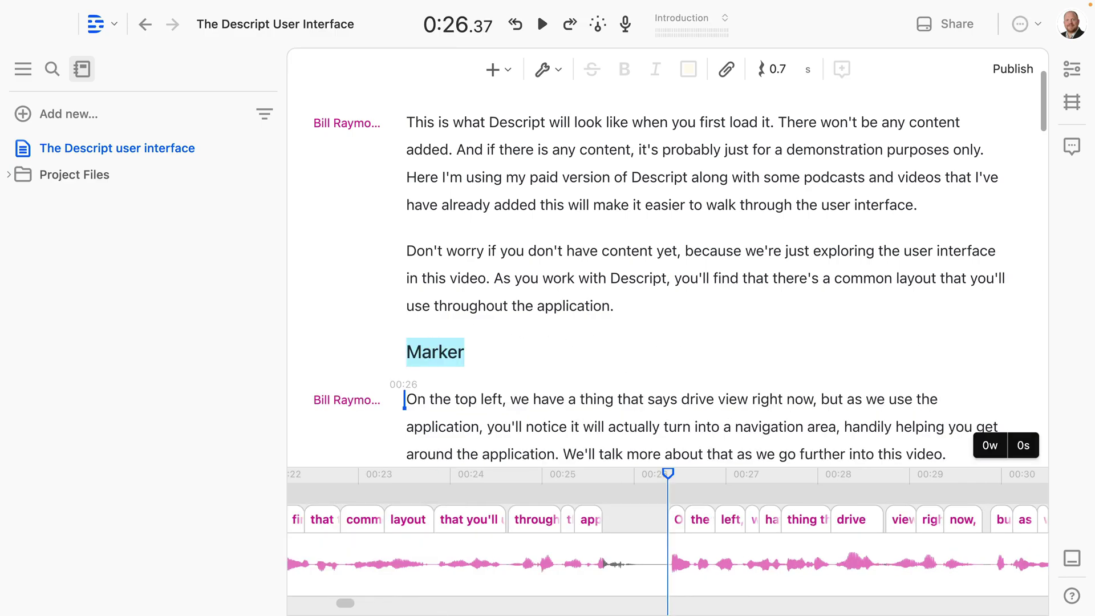
text(The drive )
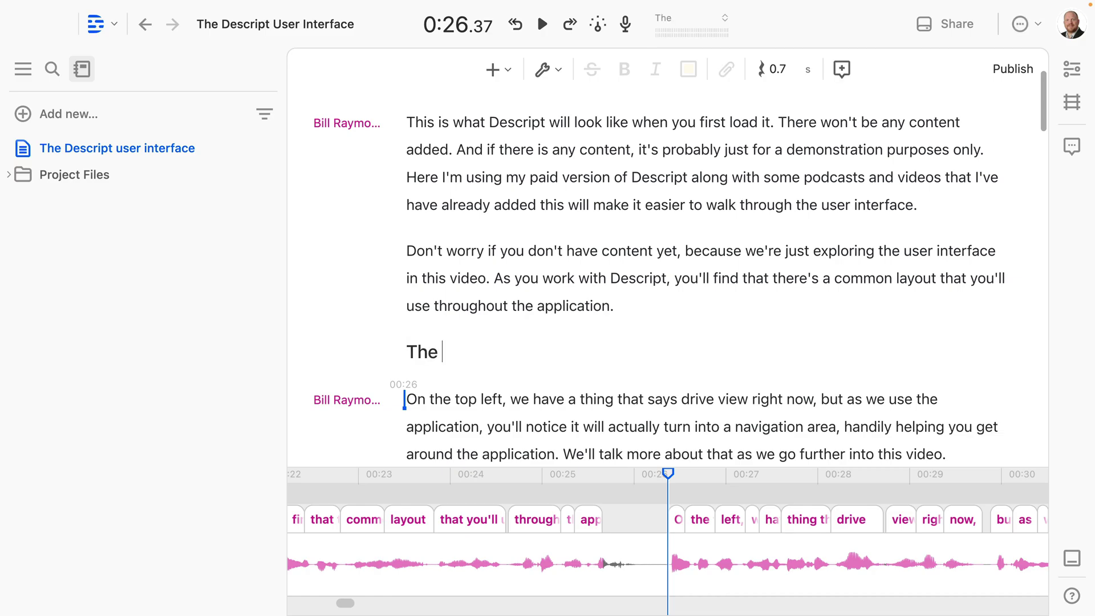
text(view)
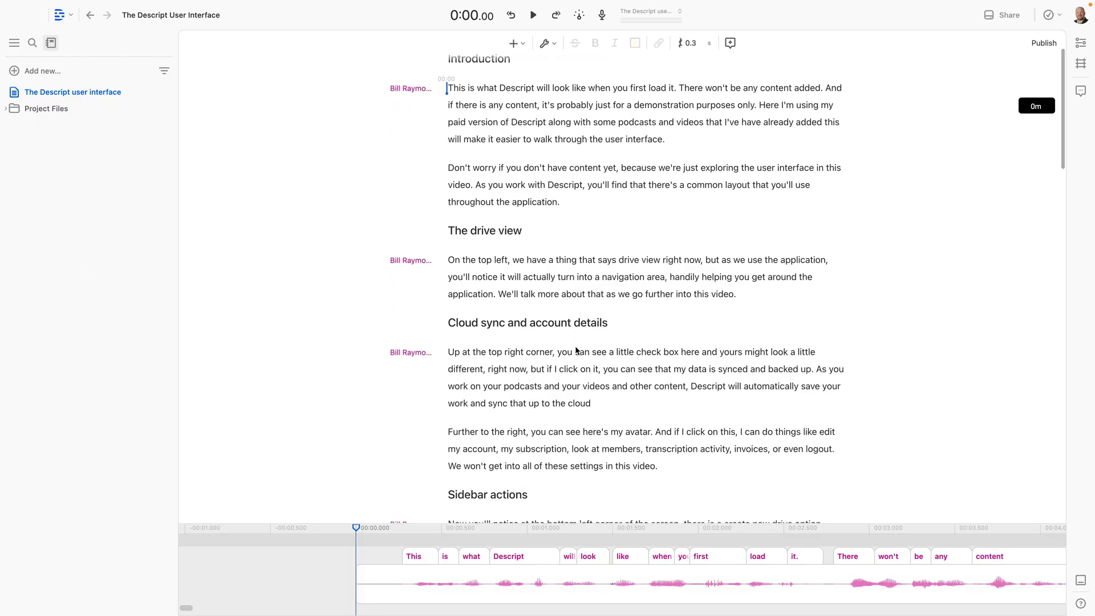
scroll(575, 349, down, 7)
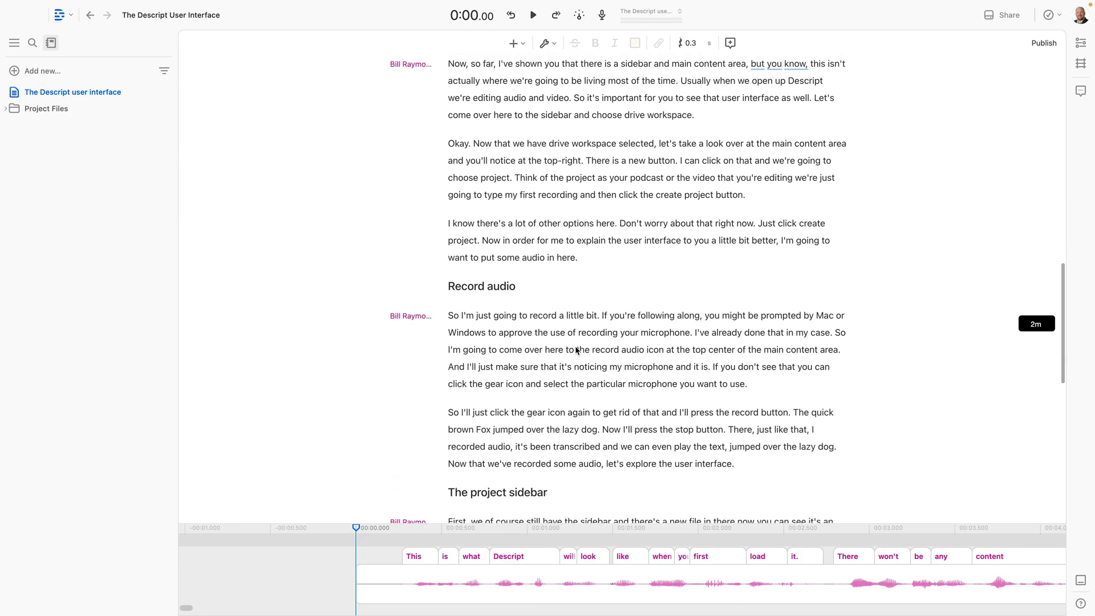
scroll(575, 350, down, 1)
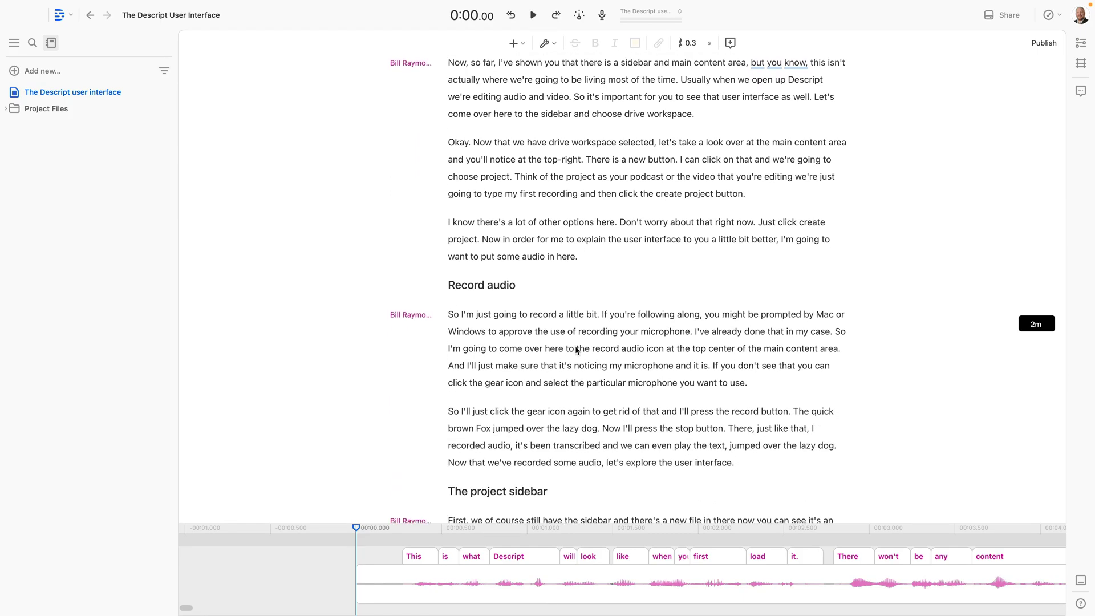
scroll(576, 350, down, 1)
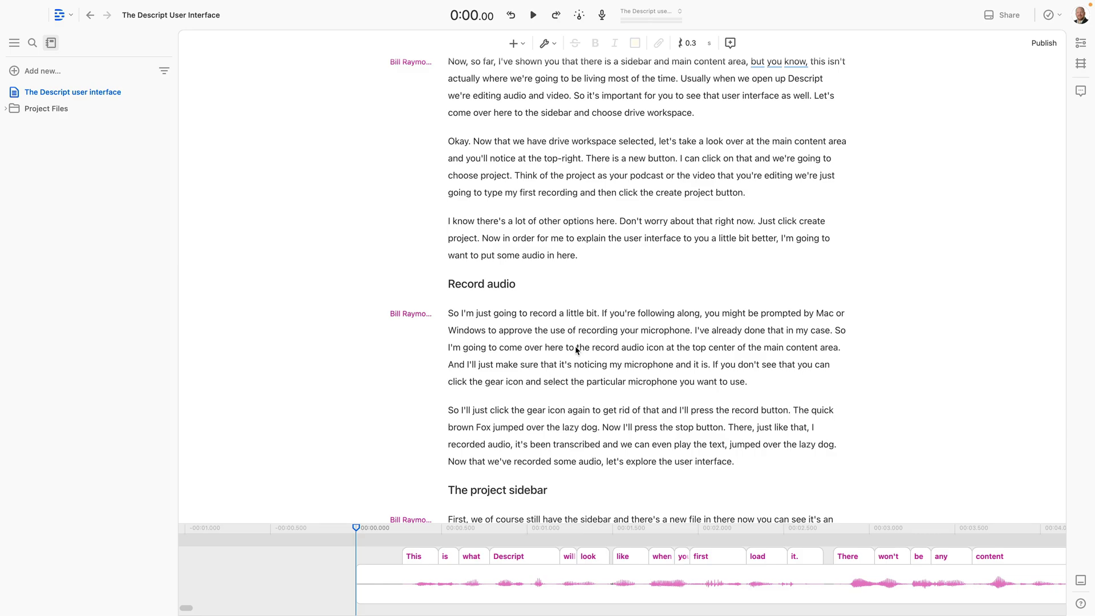
scroll(575, 350, up, 5)
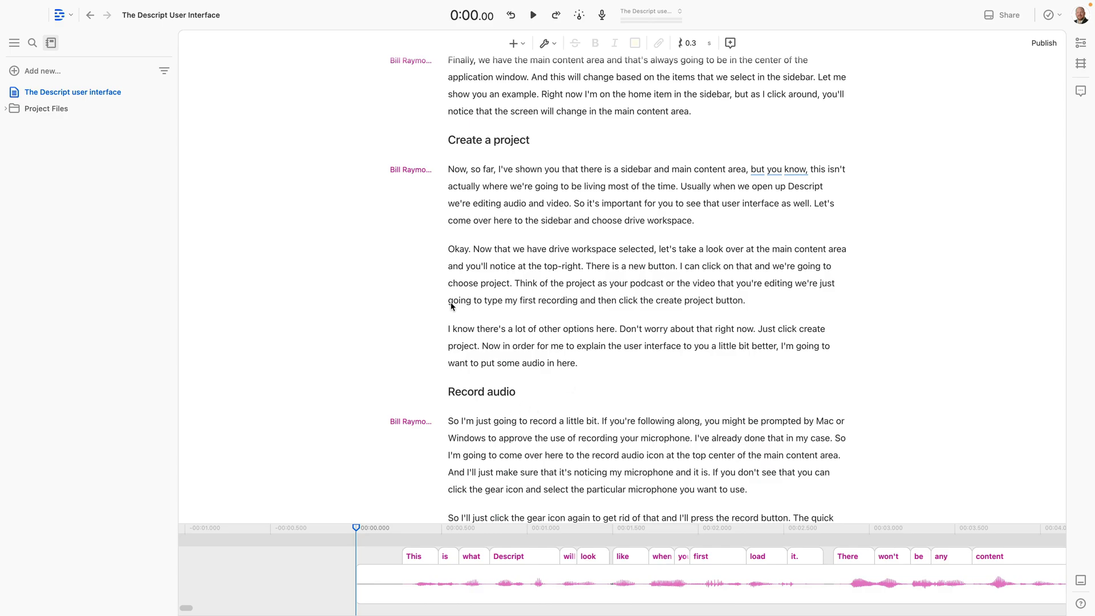
scroll(558, 225, up, 15)
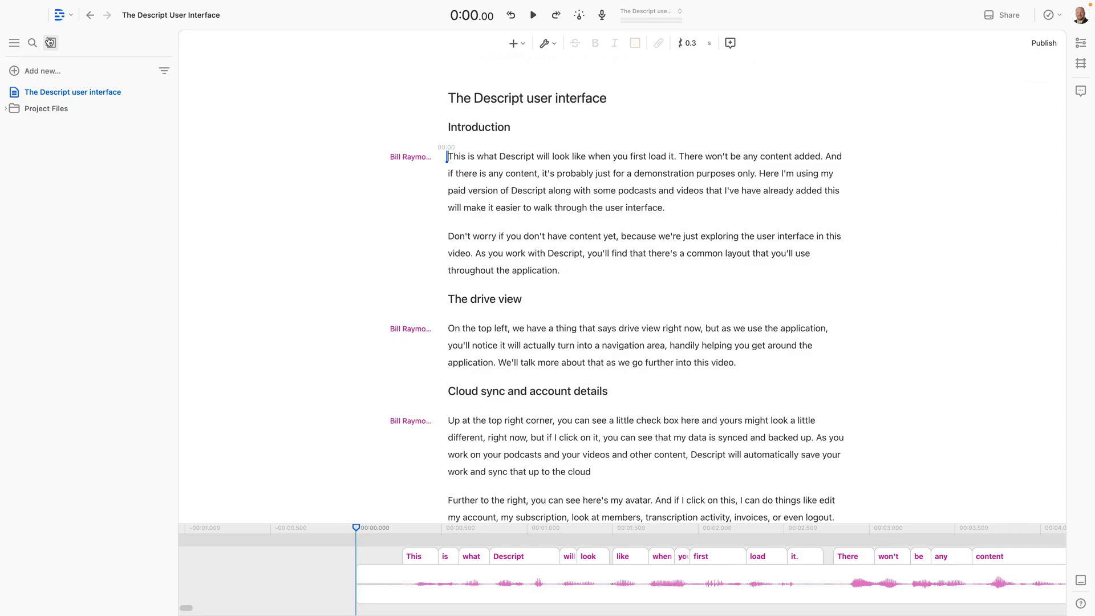
Start a text export with Composition name, Paragraph breaks and Speaker labels unchecked
click(79, 7)
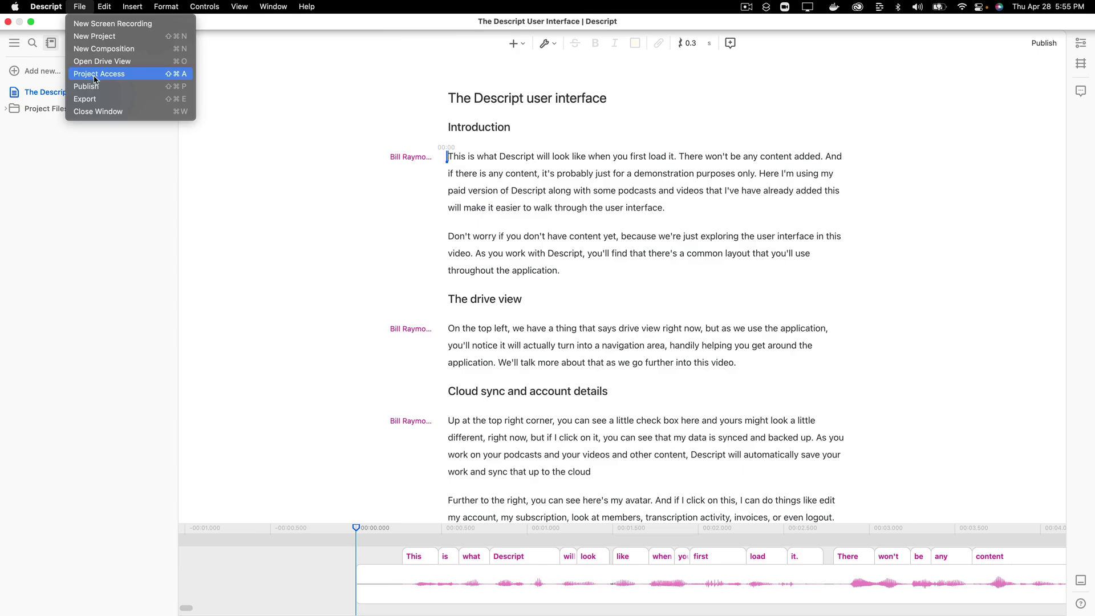
click(85, 98)
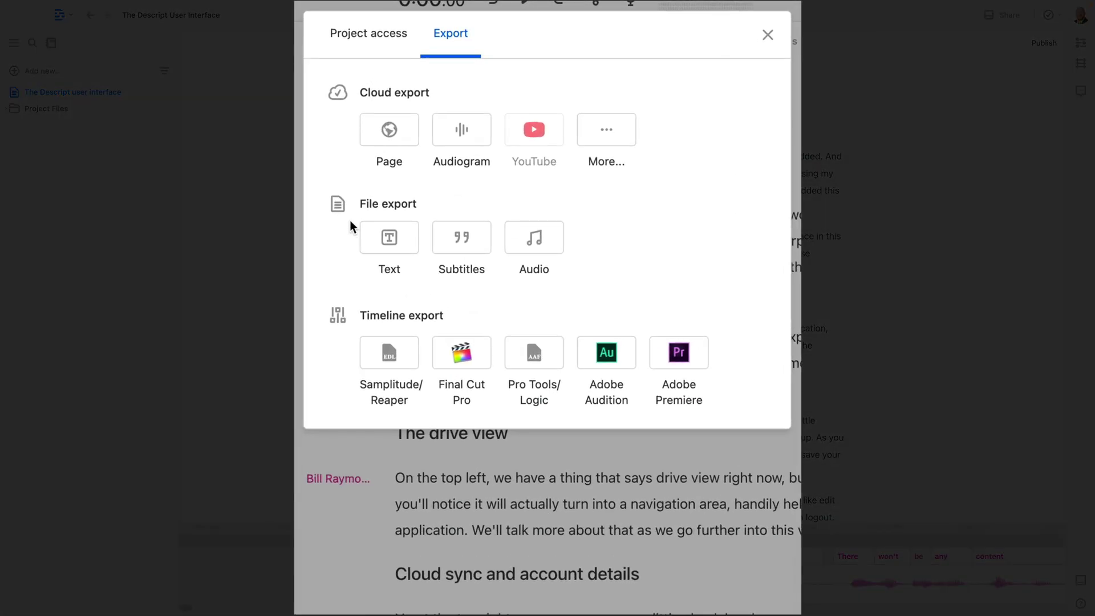
click(386, 255)
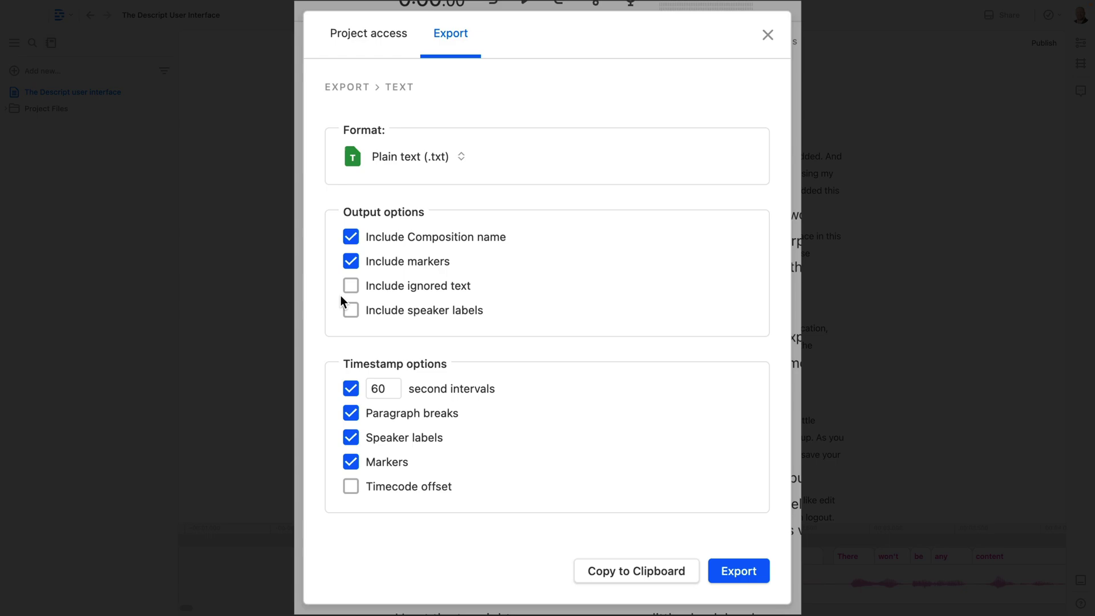
click(352, 238)
click(350, 412)
click(349, 441)
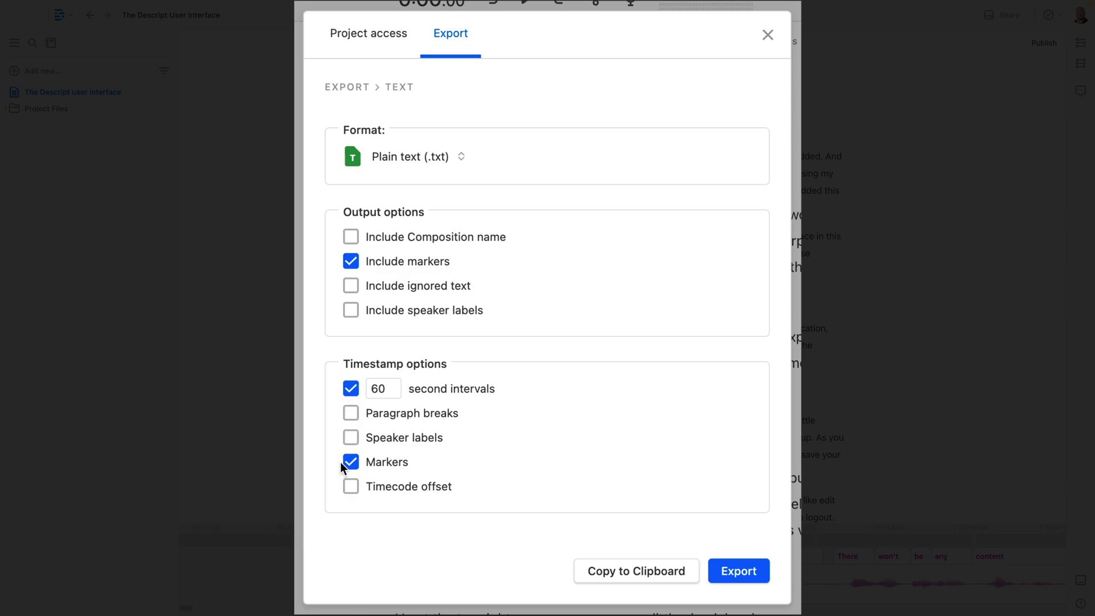
Keep Plain text (.txt) format and save the export to the Desktop
click(400, 163)
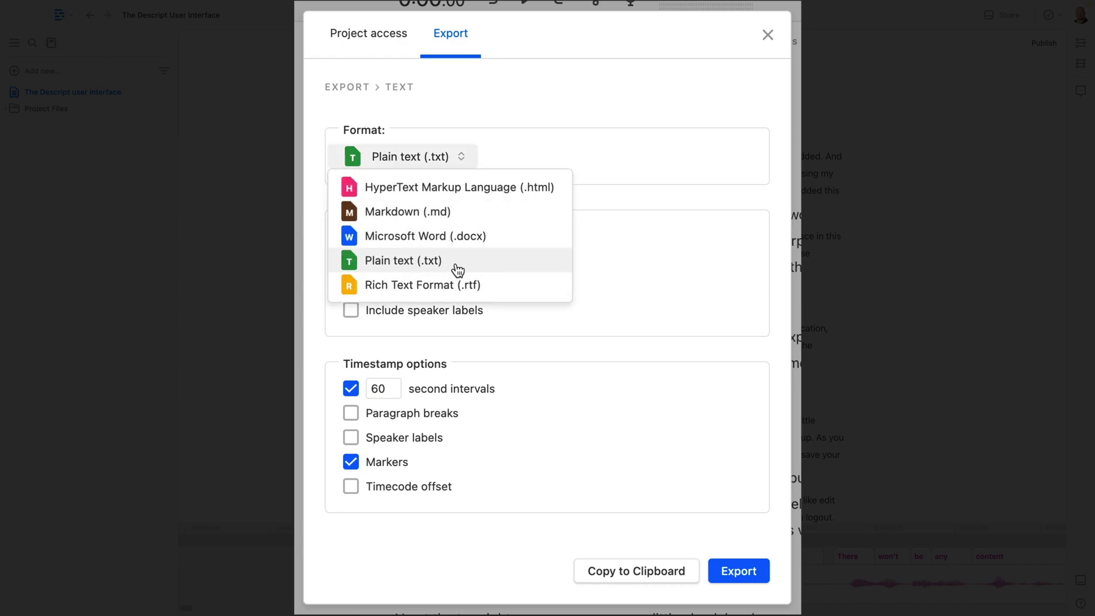
click(534, 114)
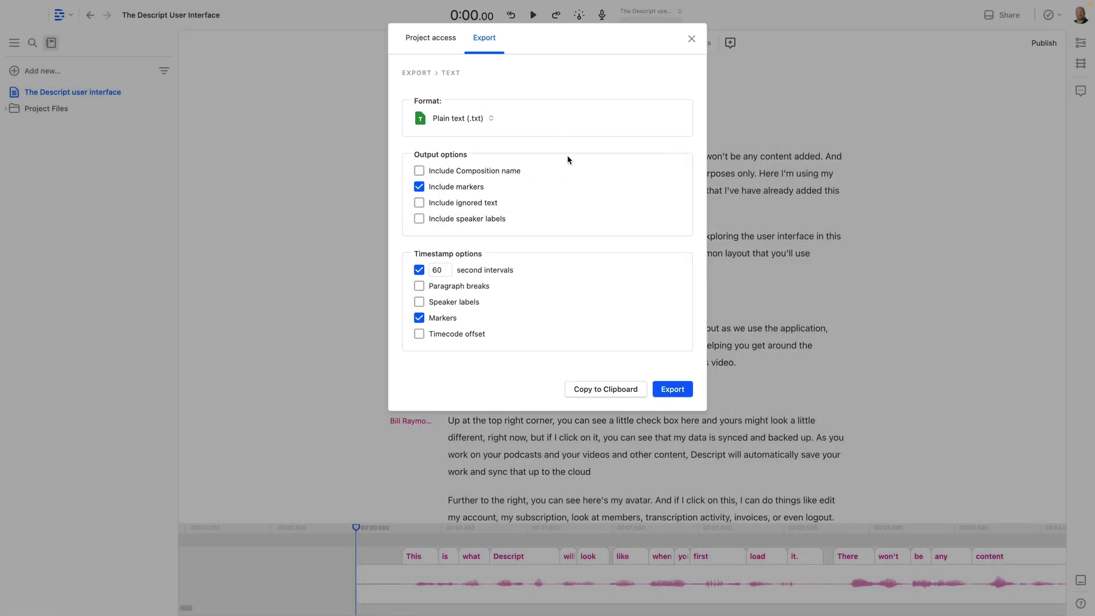
click(671, 390)
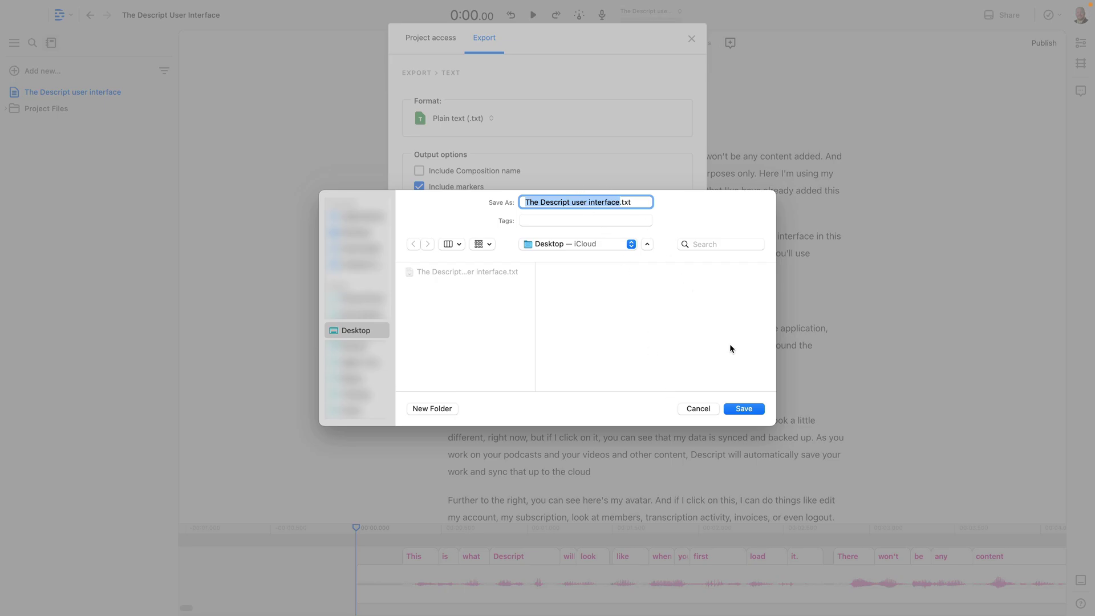
click(738, 409)
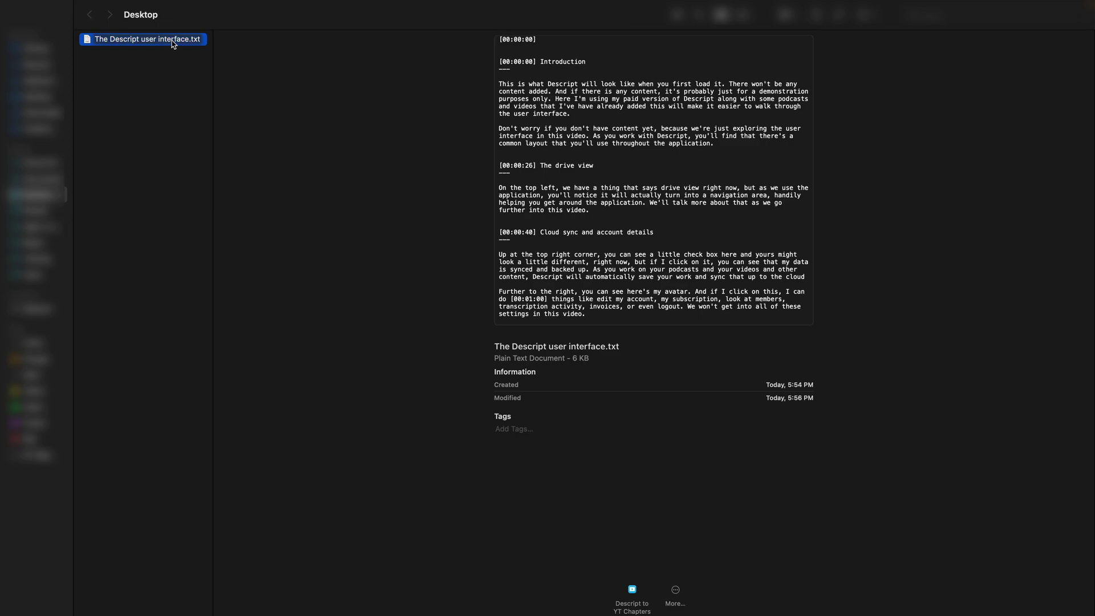
Open The Descript user interface.txt from the Desktop in the text editor
double_click(173, 40)
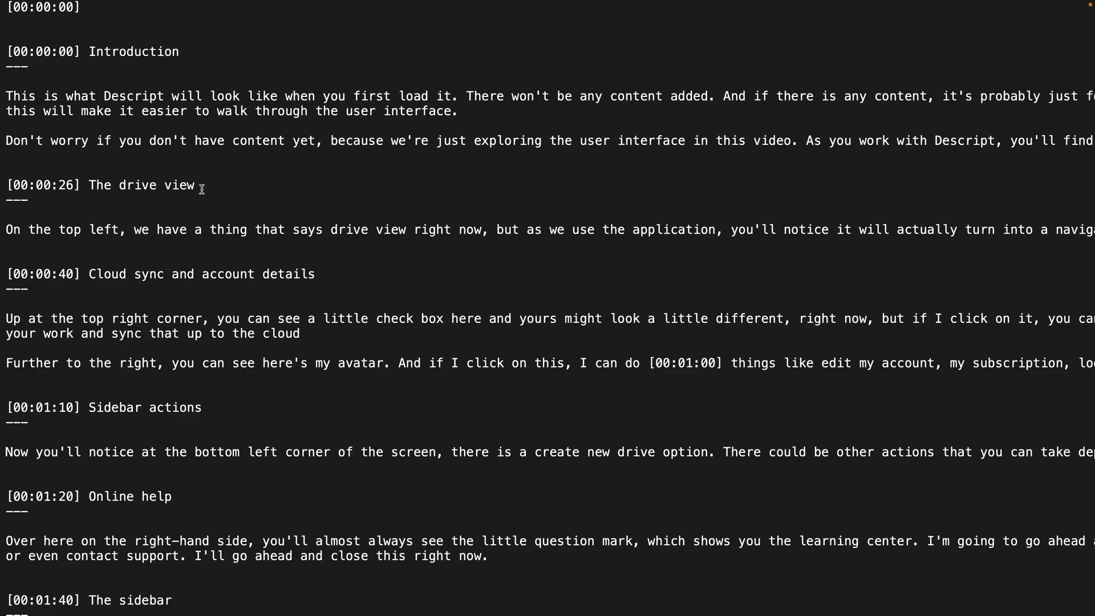
Inspect the exported chapter headings, then select the stray top [00:00:00] line and its blank line
drag(204, 186, 143, 182)
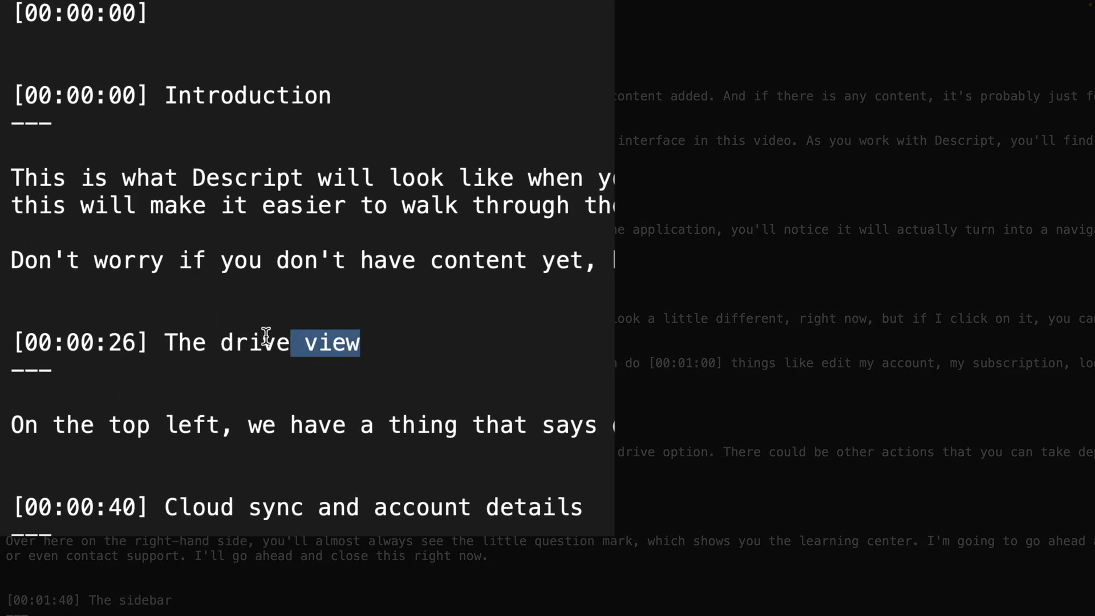
drag(265, 336, 16, 341)
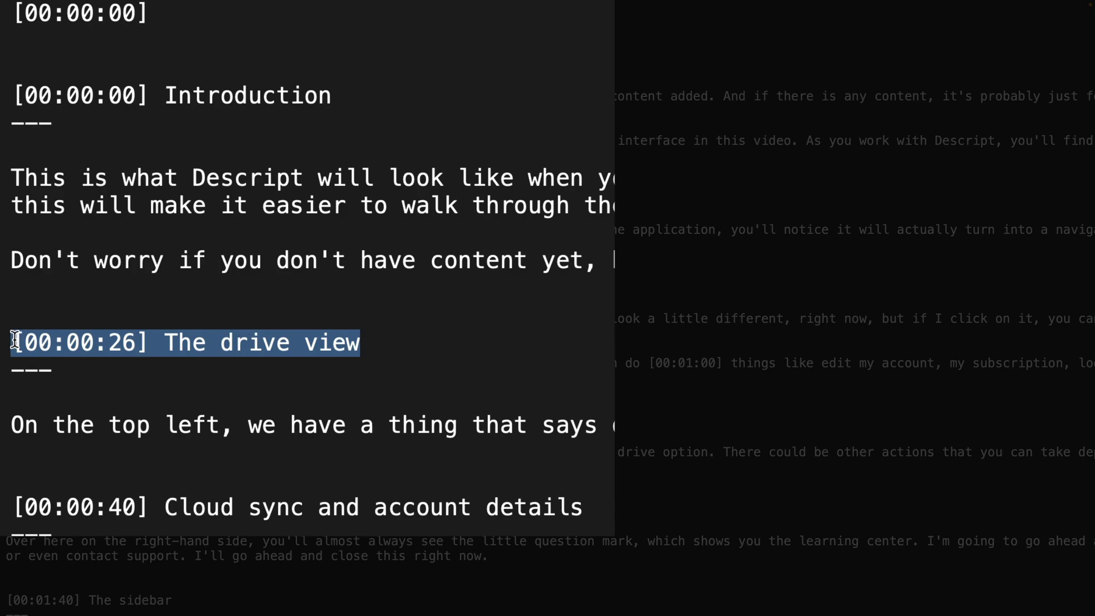
drag(342, 96, 17, 97)
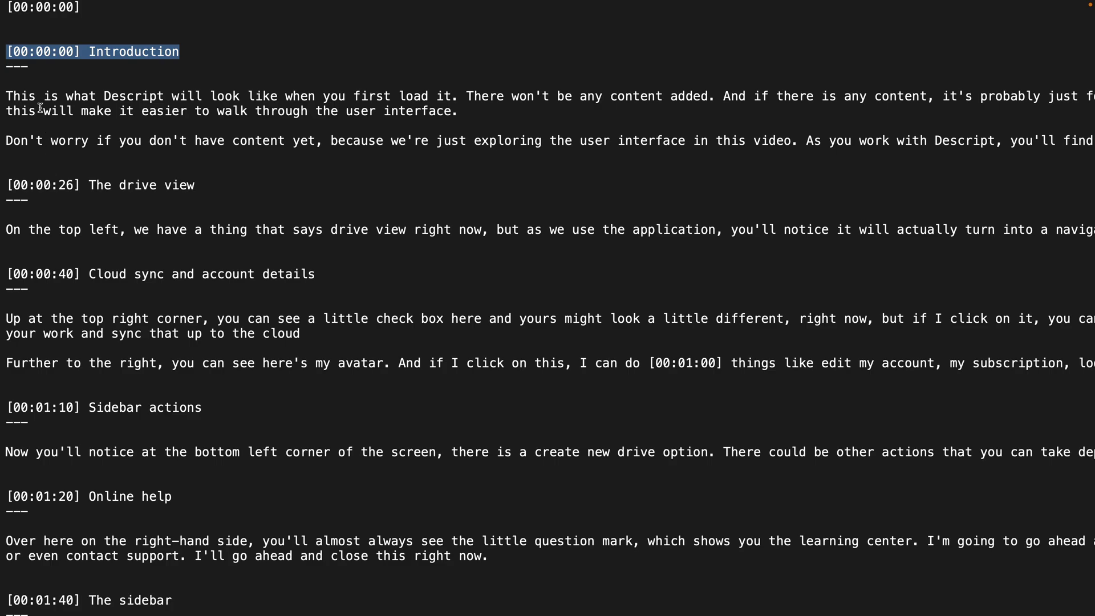
click(13, 53)
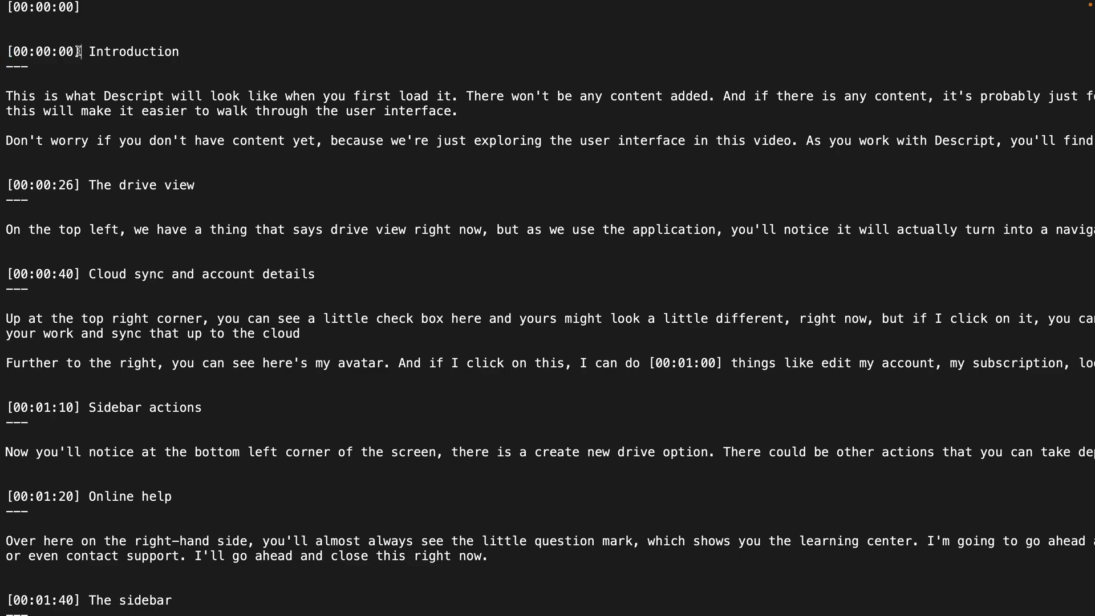
drag(79, 52, 75, 51)
drag(5, 66, 152, 157)
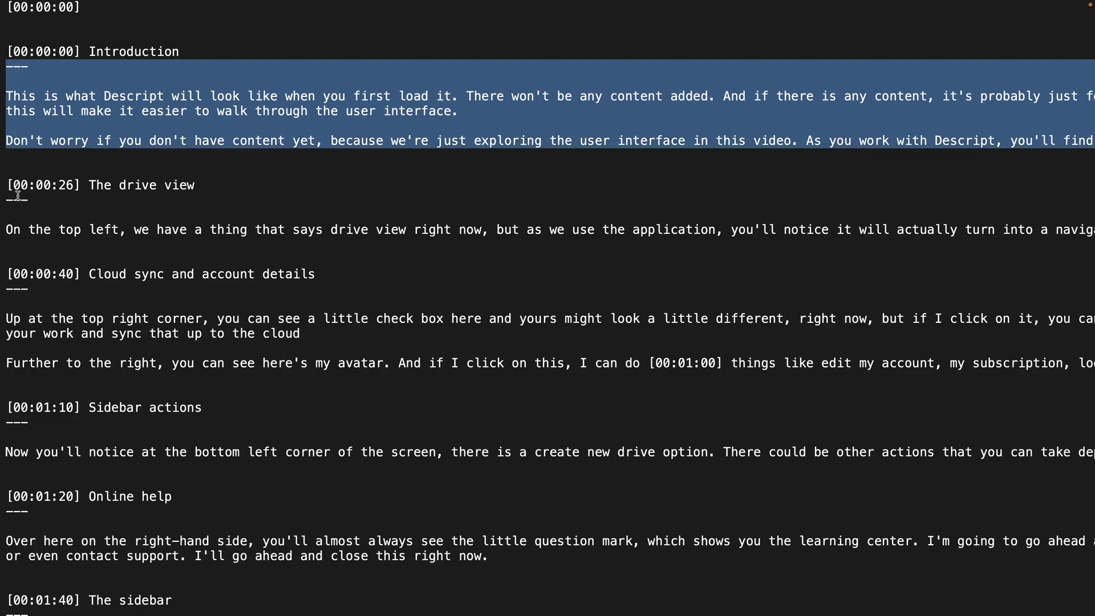
drag(7, 198, 104, 259)
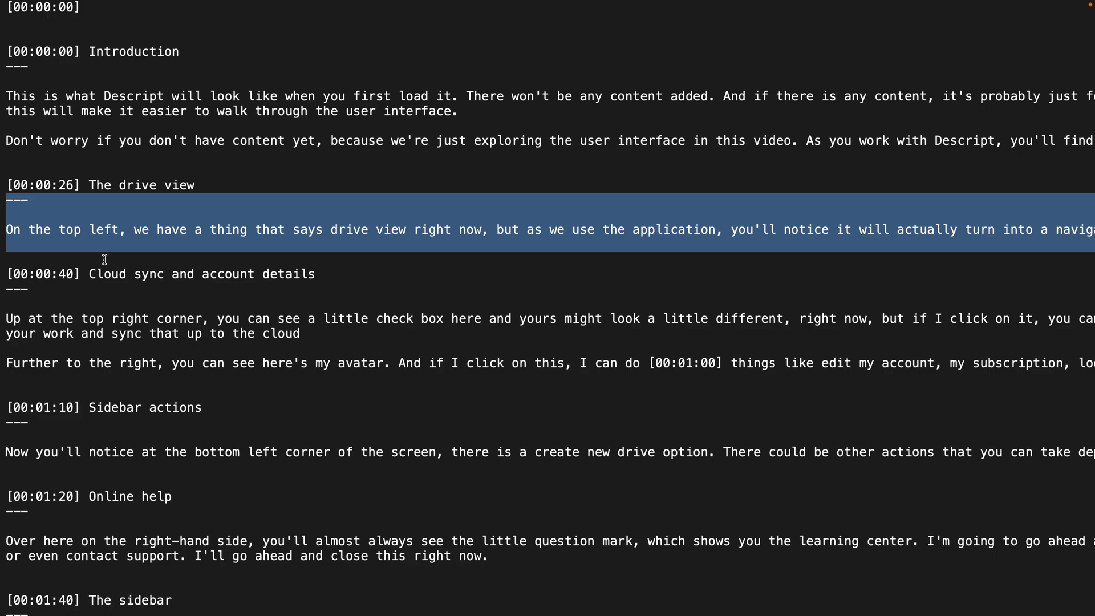
click(7, 8)
drag(7, 9, 89, 43)
Delete the stray top line, the 00:00:00 brackets, and Introduction's divider and body text
key(BackSpace)
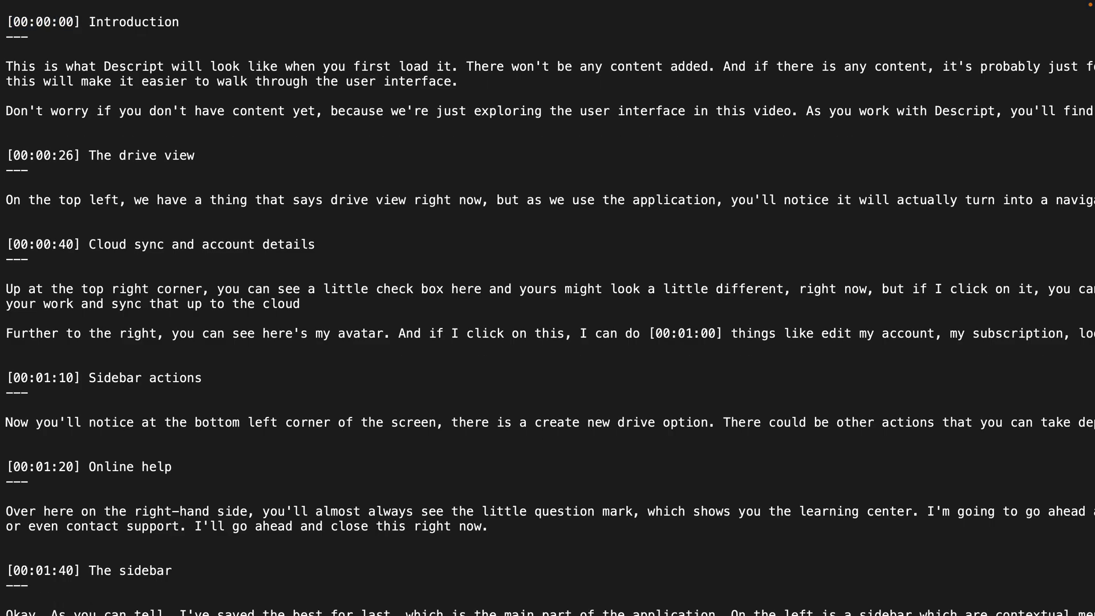
key(Delete)
key(Delete)
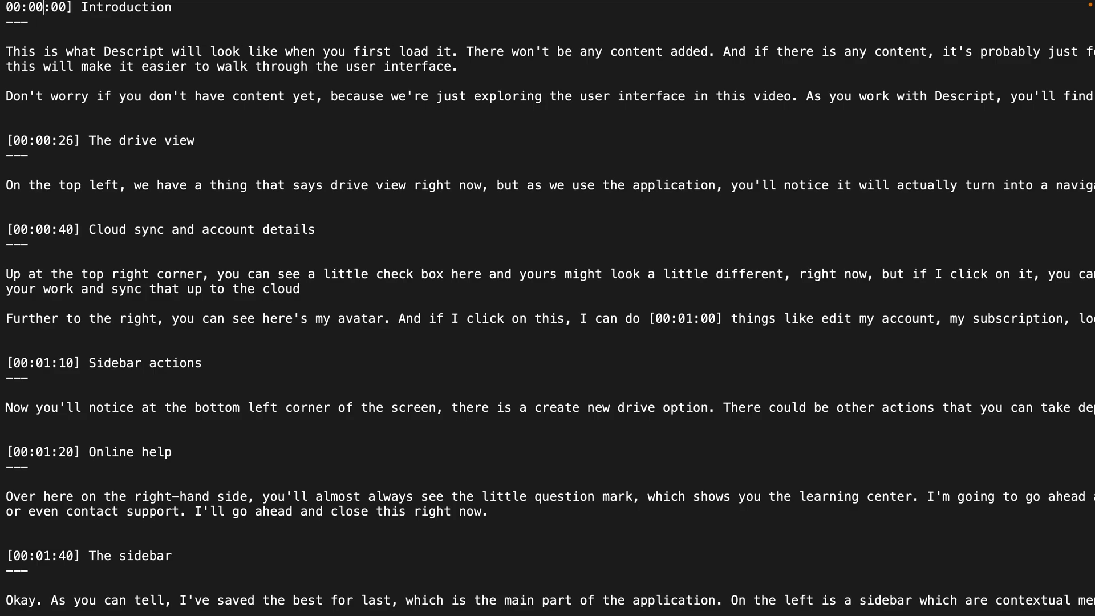
key(BackSpace)
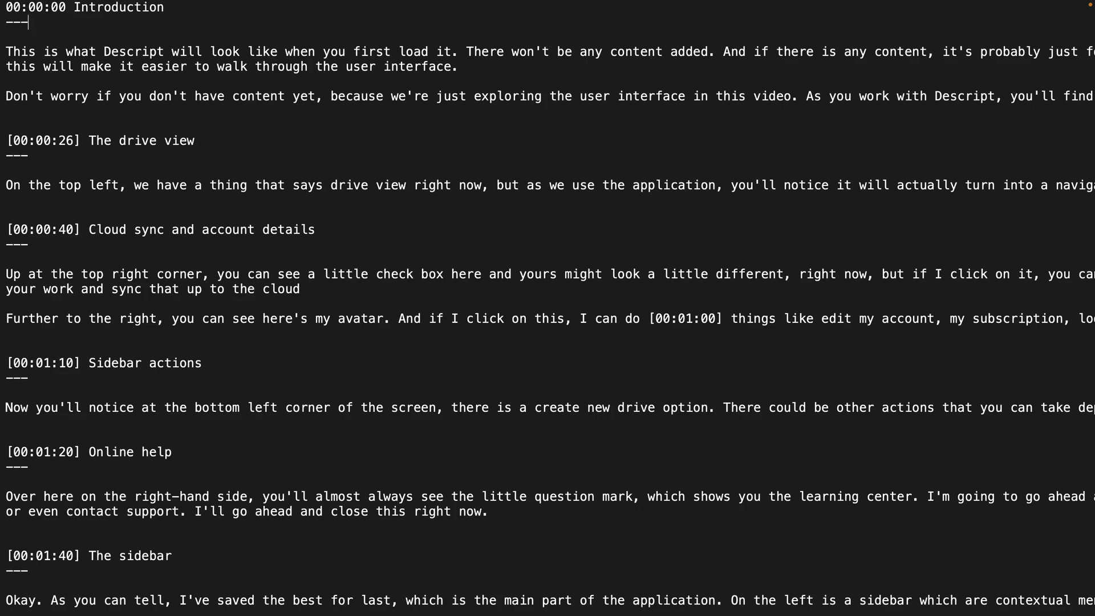
key(BackSpace)
key(BackSpace)
key(BackSpace)
key(BackSpace)
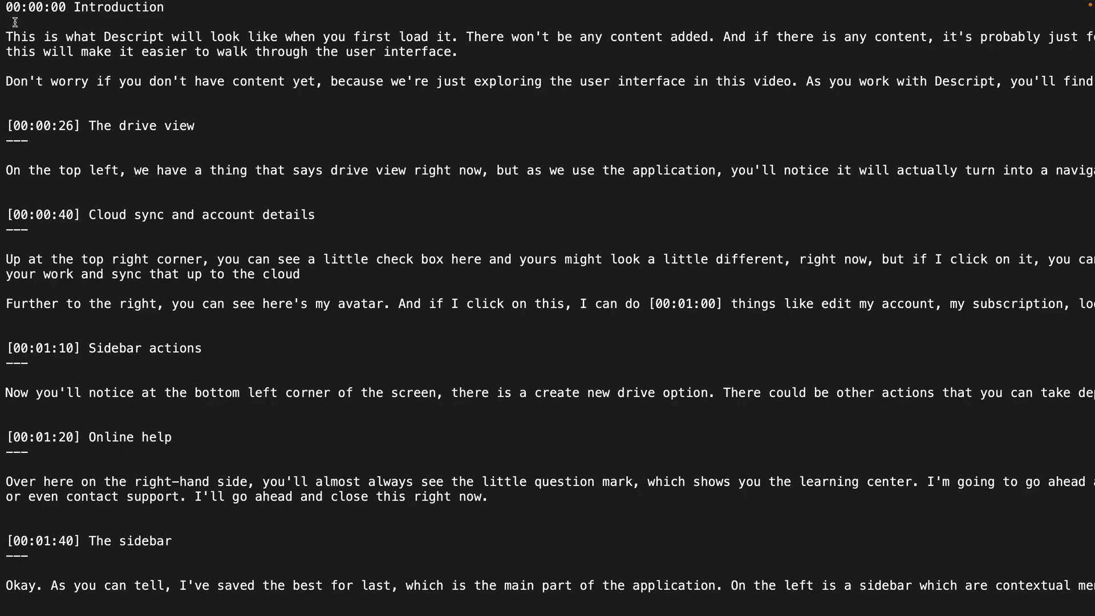
drag(14, 21, 11, 128)
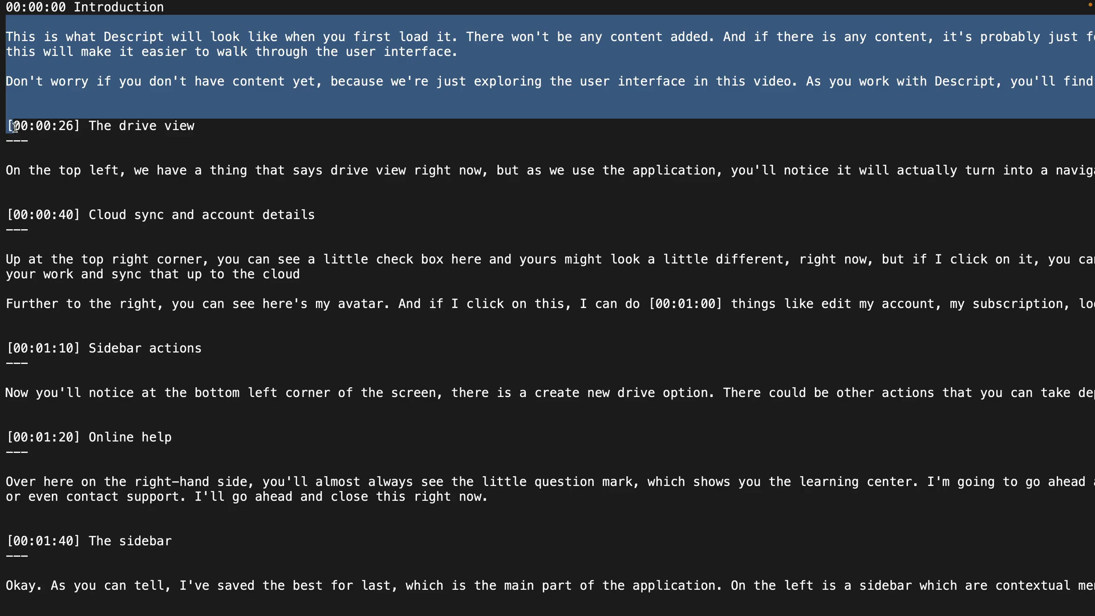
key(BackSpace)
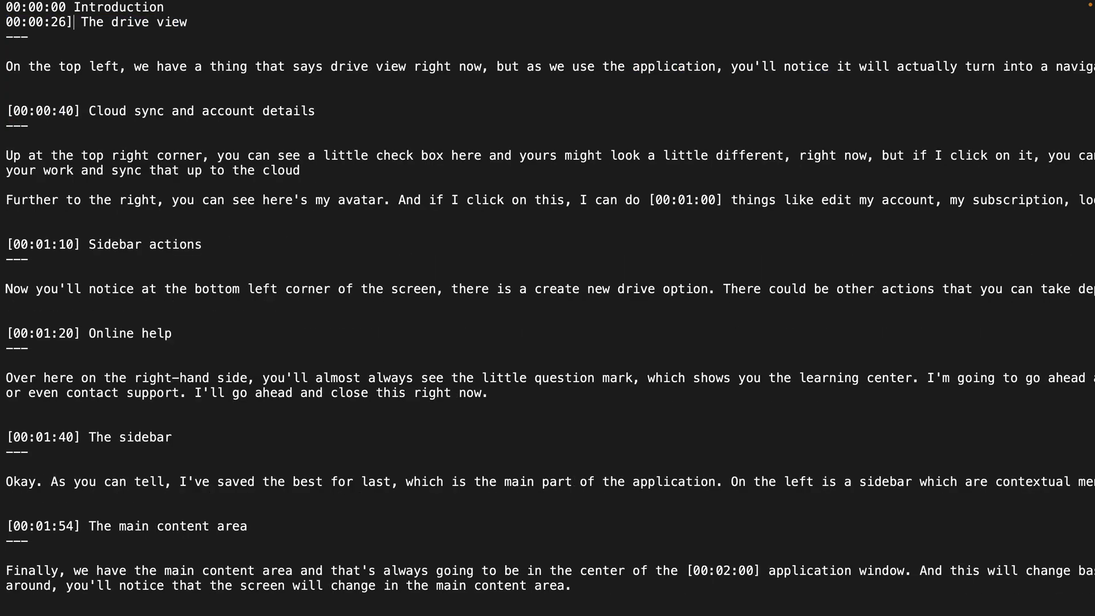
Strip brackets from 00:00:26 and 00:00:40 and delete The drive view's divider and paragraph
click(73, 21)
key(BackSpace)
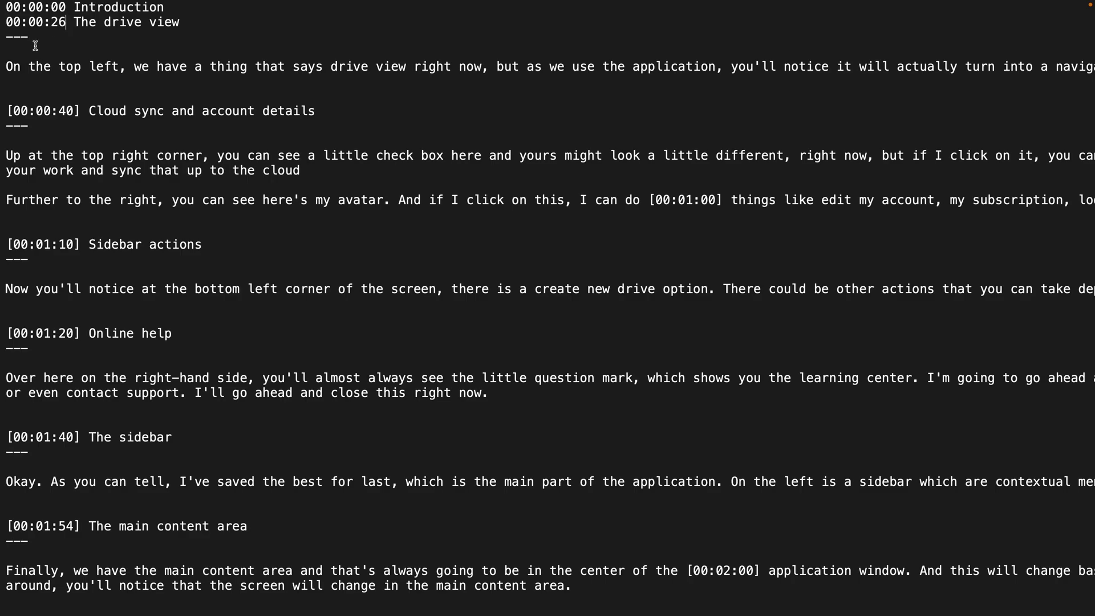
drag(7, 35, 14, 111)
key(BackSpace)
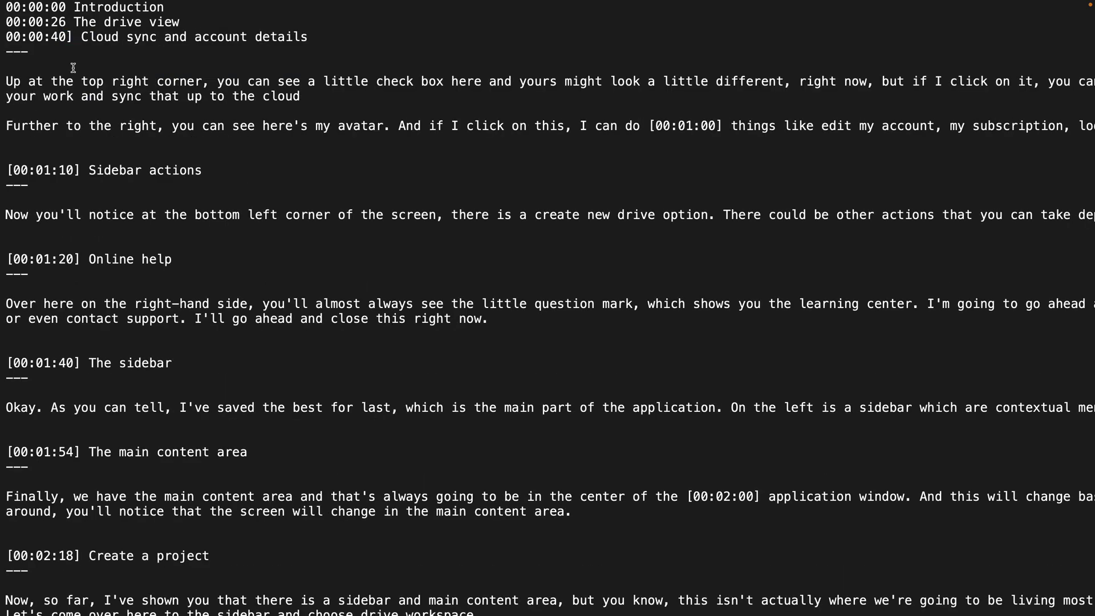
click(73, 38)
key(BackSpace)
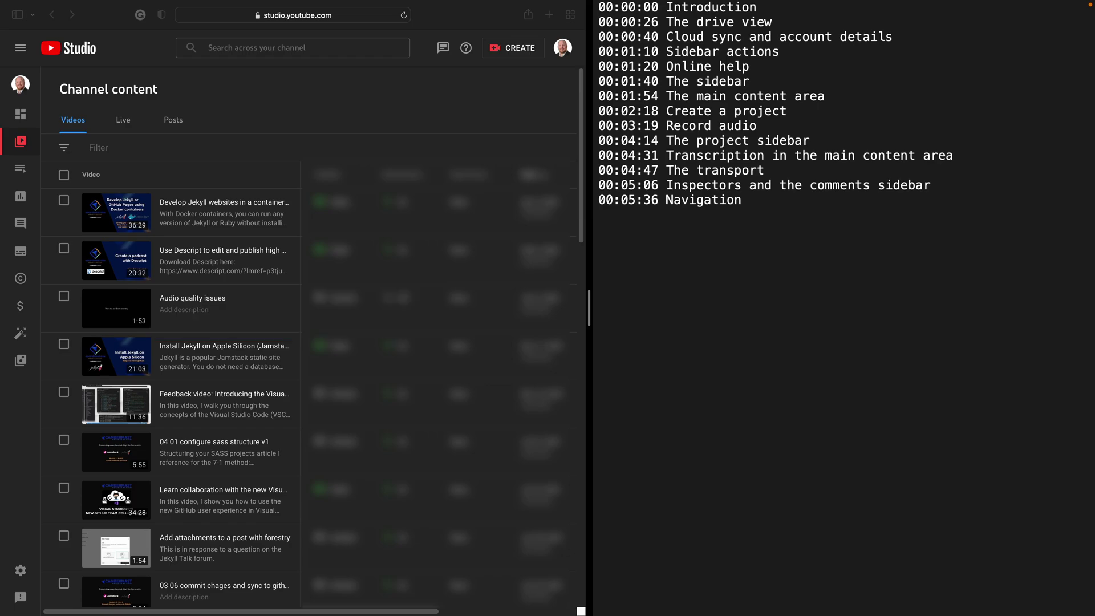
Paste the whole cleaned chapter list below the Descript podcast video's description and save
click(143, 269)
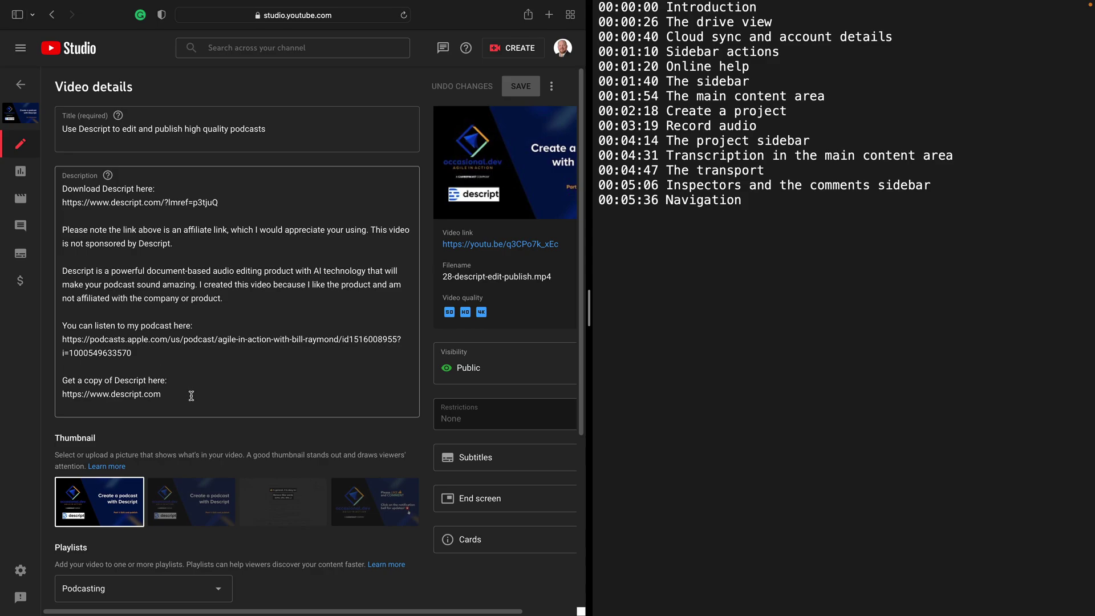
click(819, 207)
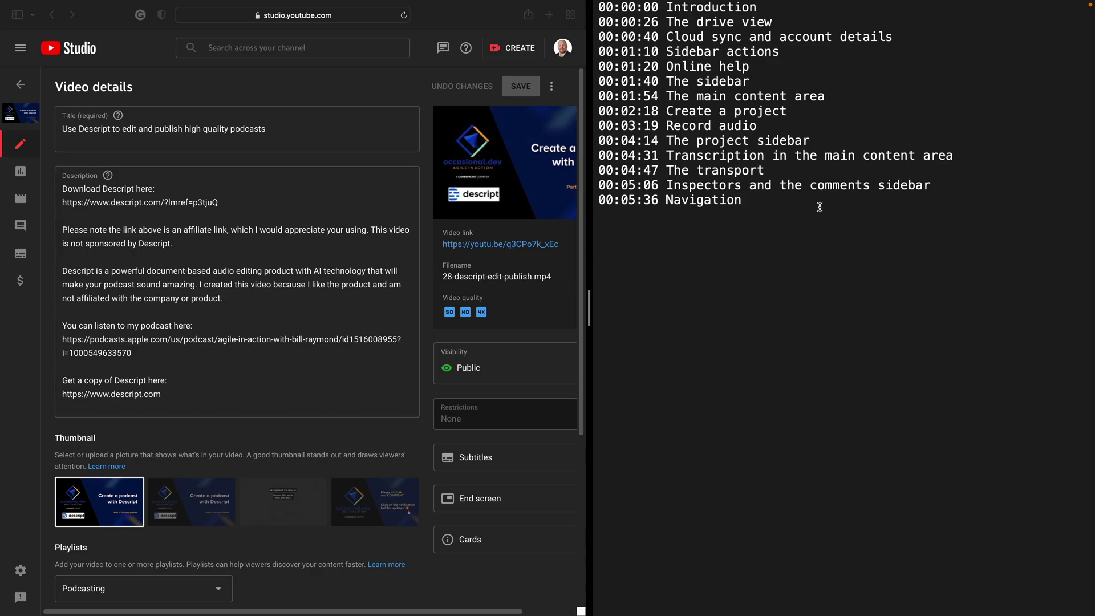
drag(819, 207, 592, 9)
key(super+c)
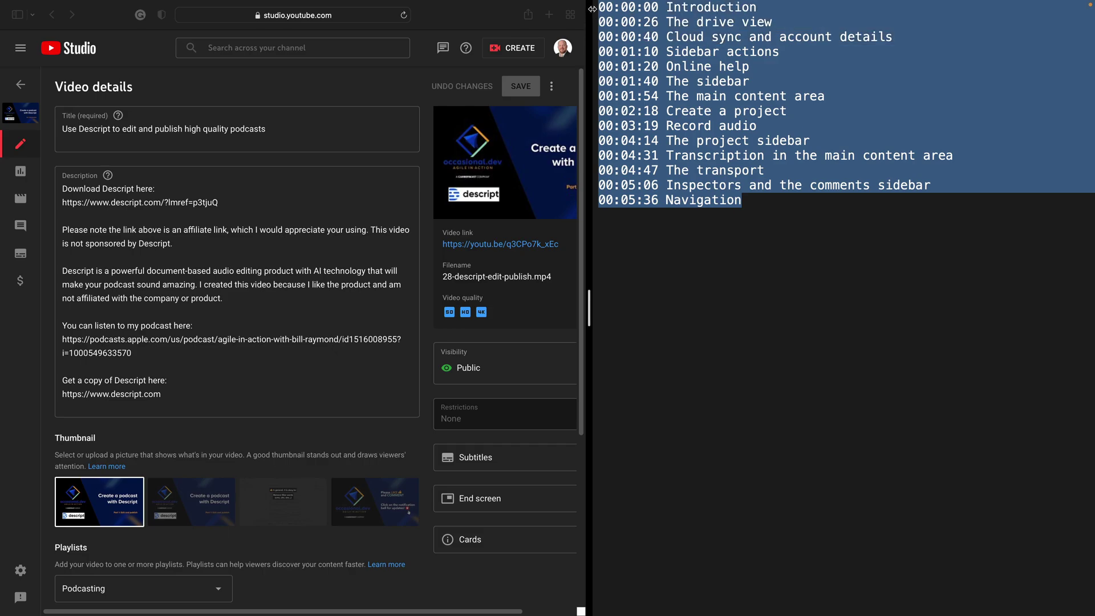
click(232, 397)
key(Return)
key(Return)
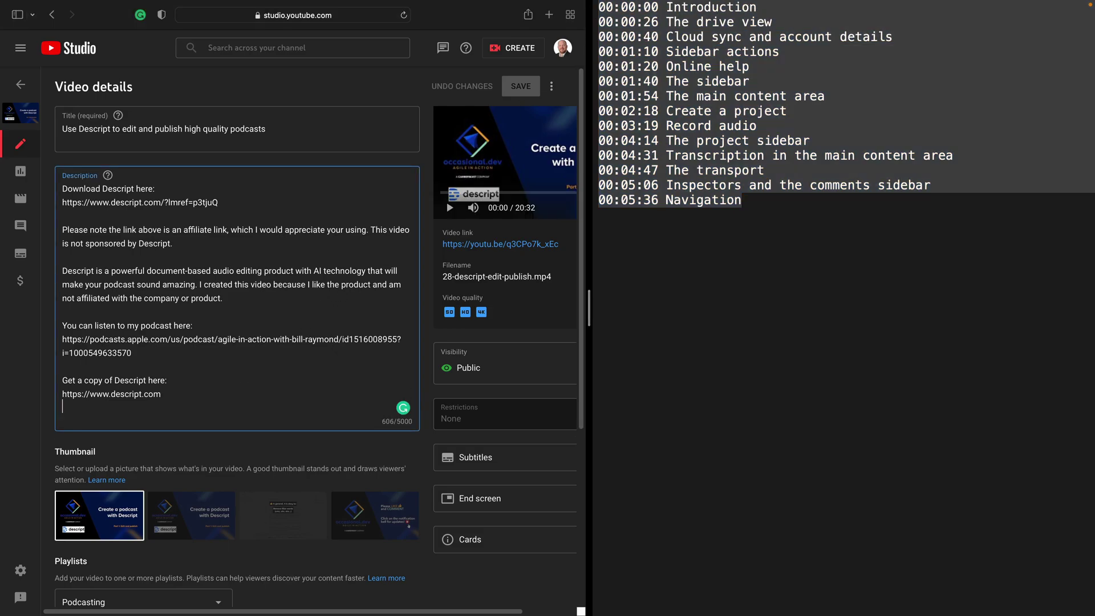
key(super+v)
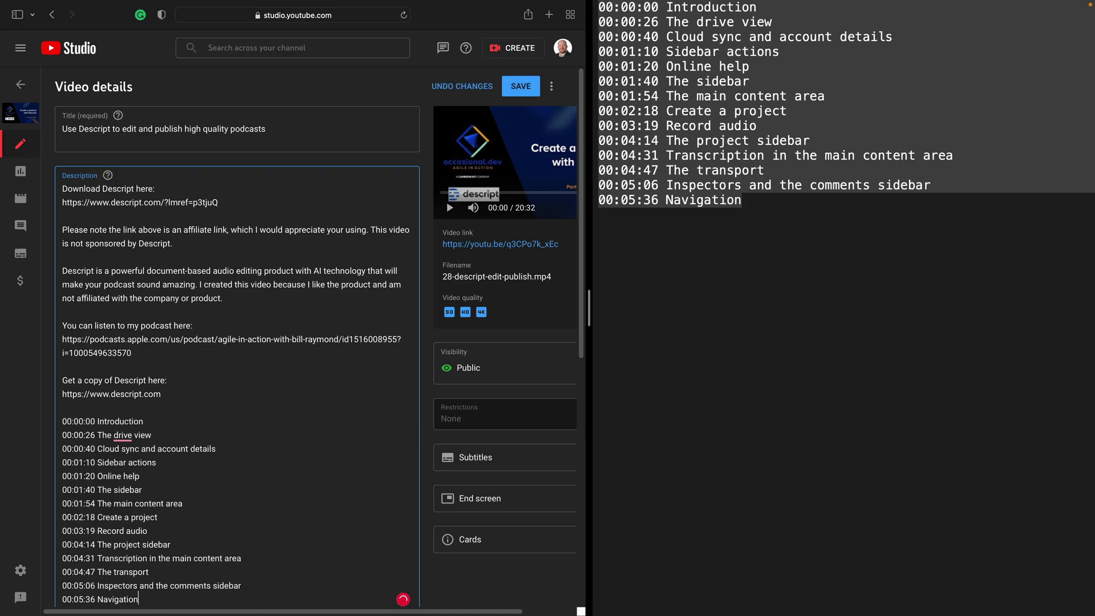
click(521, 86)
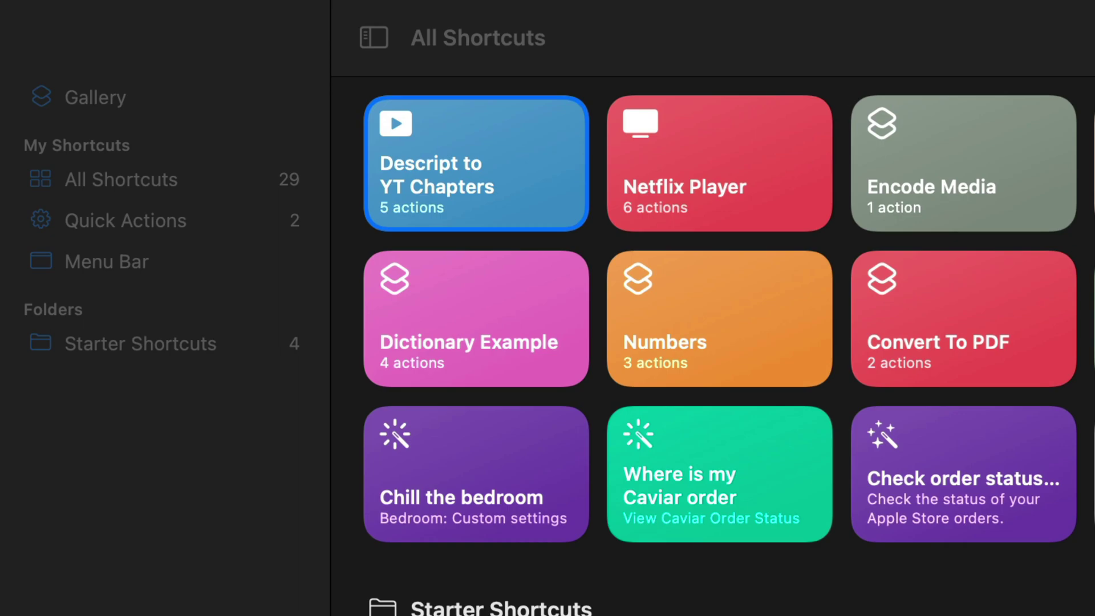
Open the Descript to YT Chapters shortcut in the Shortcuts editor to review its actions
double_click(473, 201)
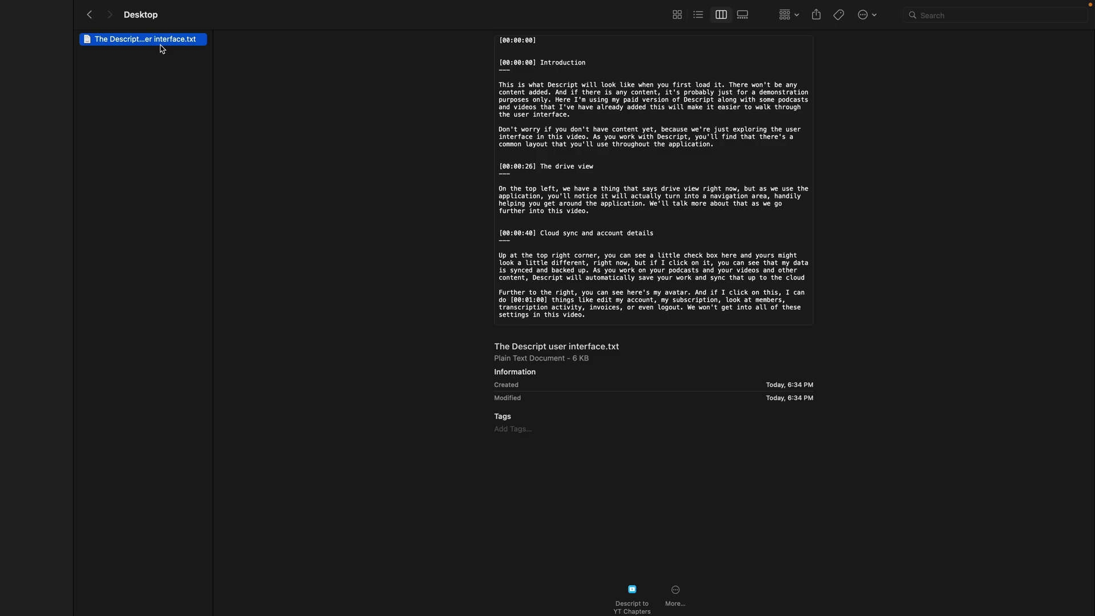
Show the Quick Actions menu for The Descript user interface.txt, listing Descript to YT Chapters
scroll(589, 198, down, 3)
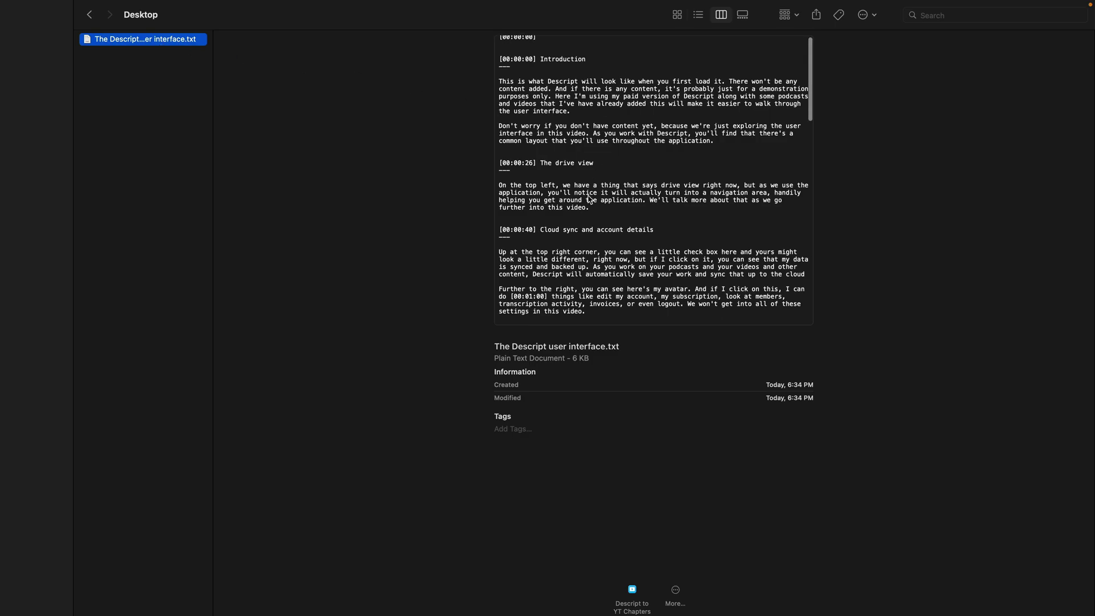
scroll(576, 196, up, 3)
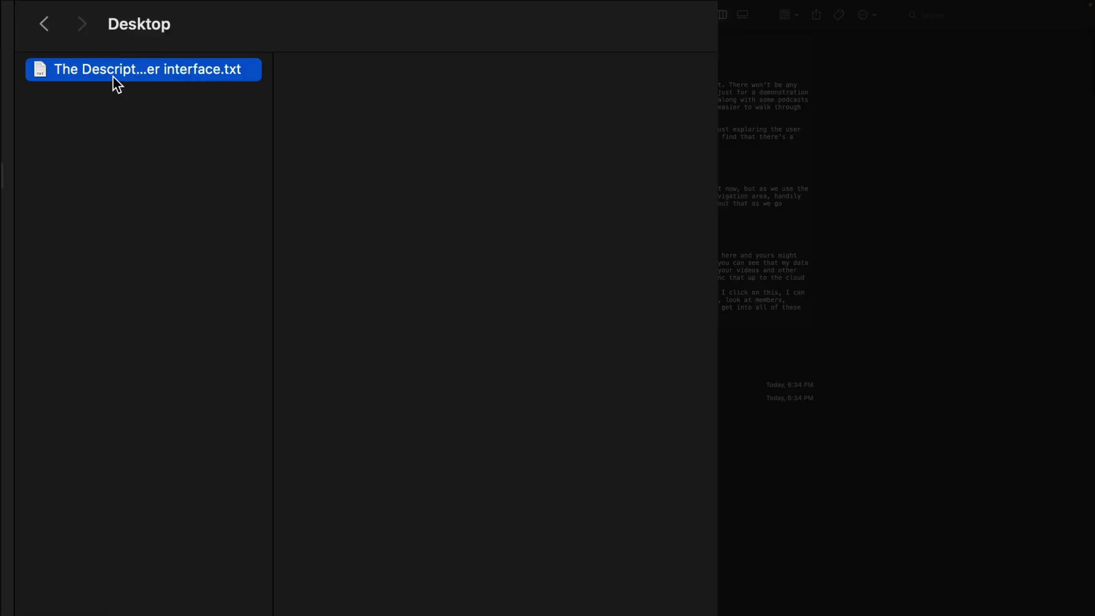
right_click(113, 76)
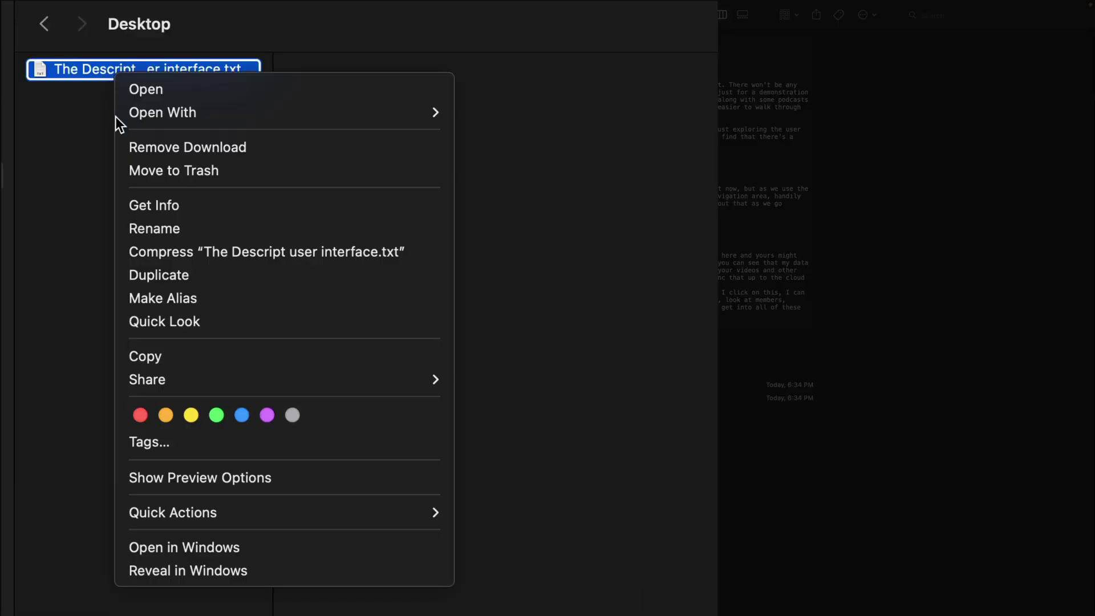
mouse_move(227, 505)
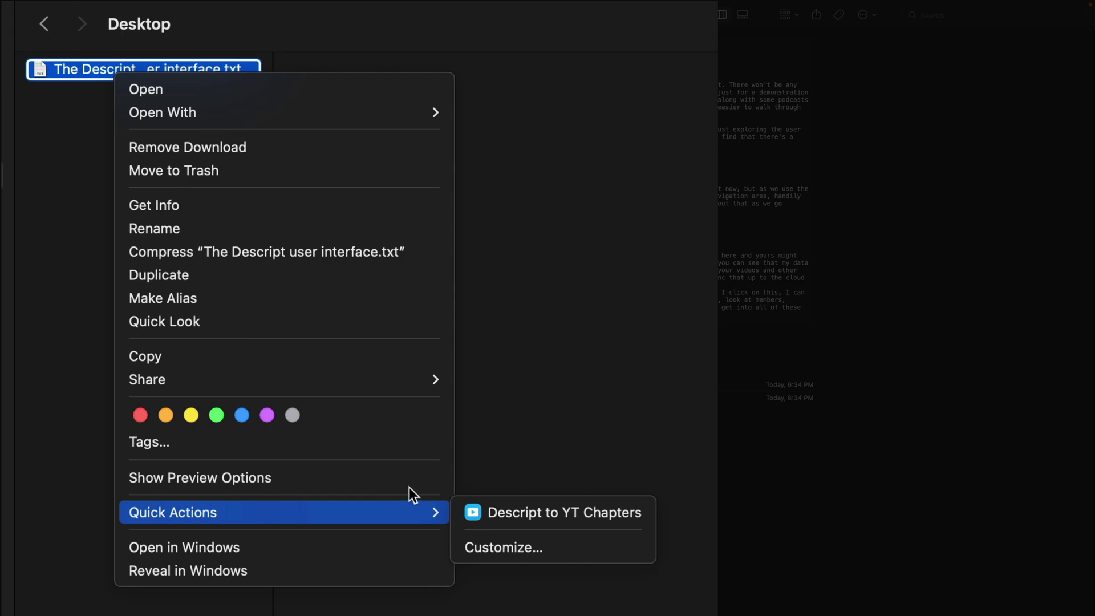
Run the Descript to YT Chapters quick action on the transcript and preview 00/00/00 Introduction.txt
click(546, 521)
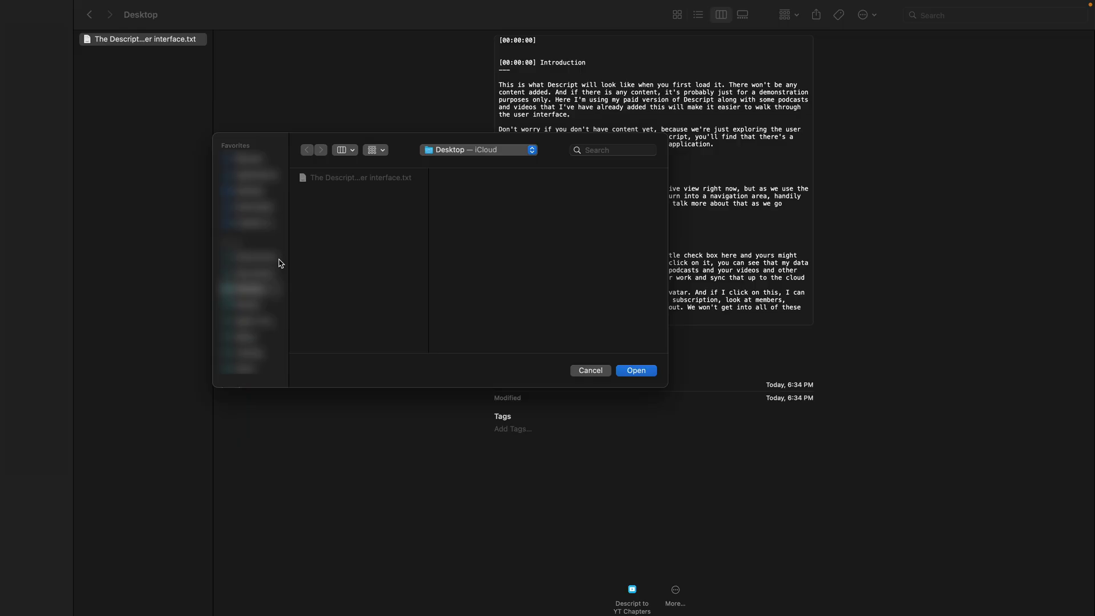
click(634, 371)
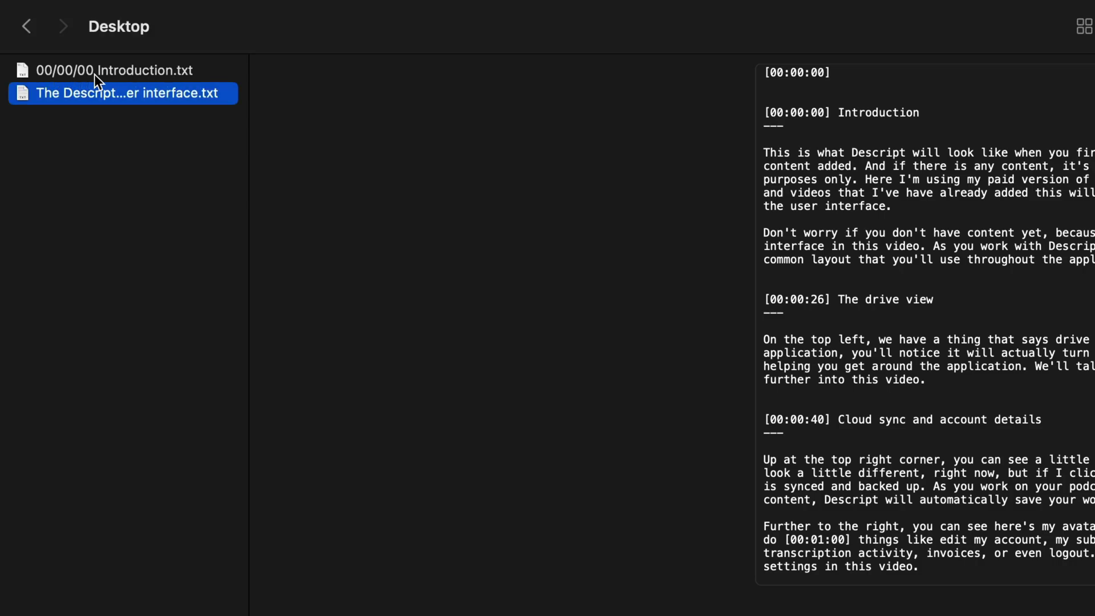
click(80, 72)
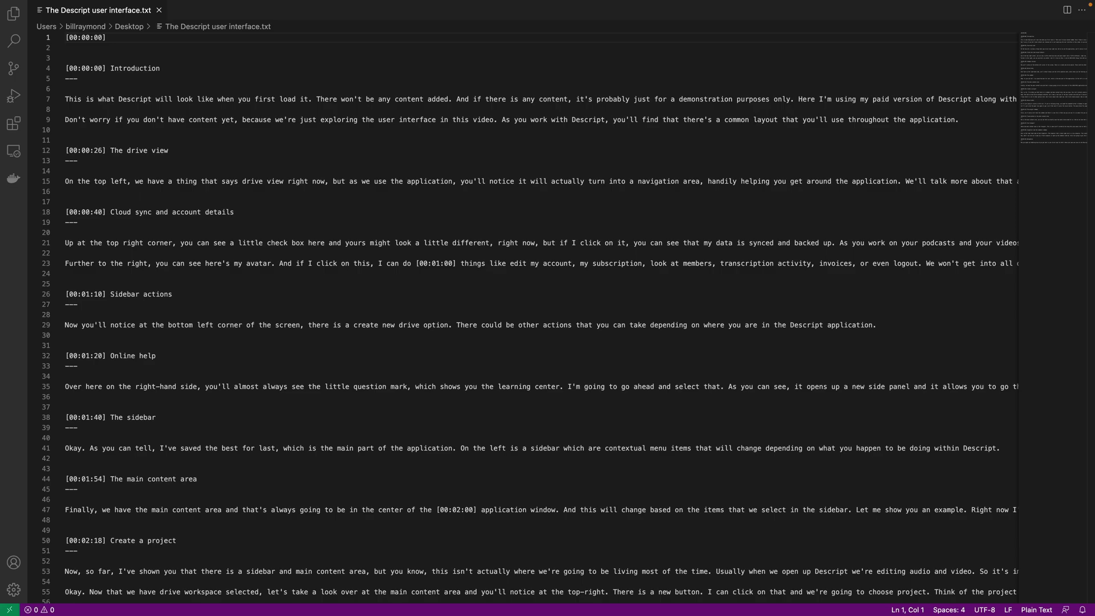
Place the cursor on line 3 of The Descript user interface.txt in VS Code
click(121, 57)
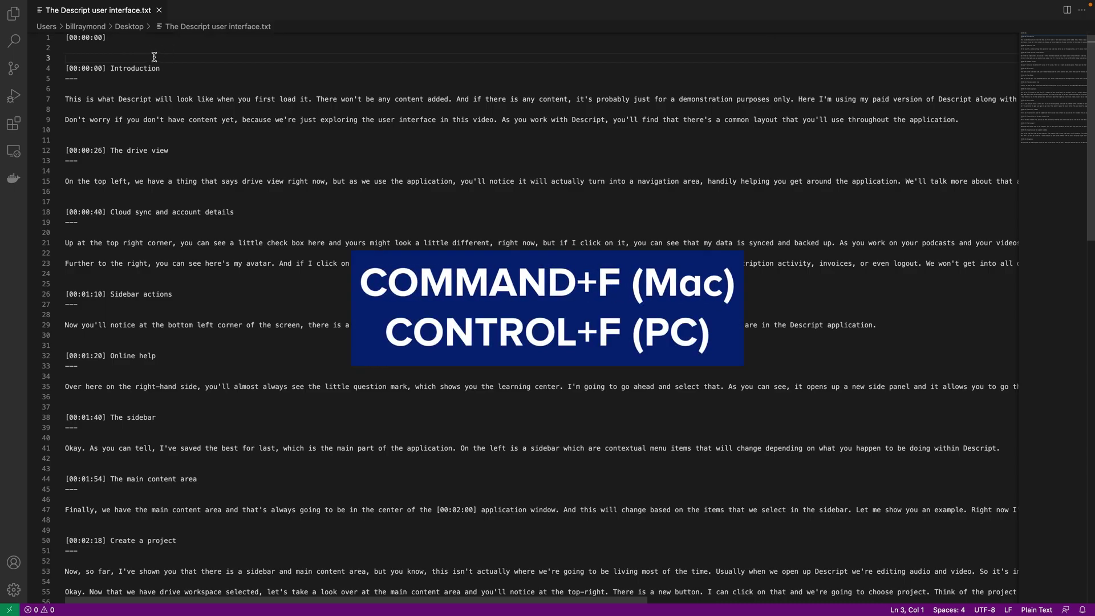
Delete every non-timestamp line with a regex Replace All using an empty replacement
key(super+f)
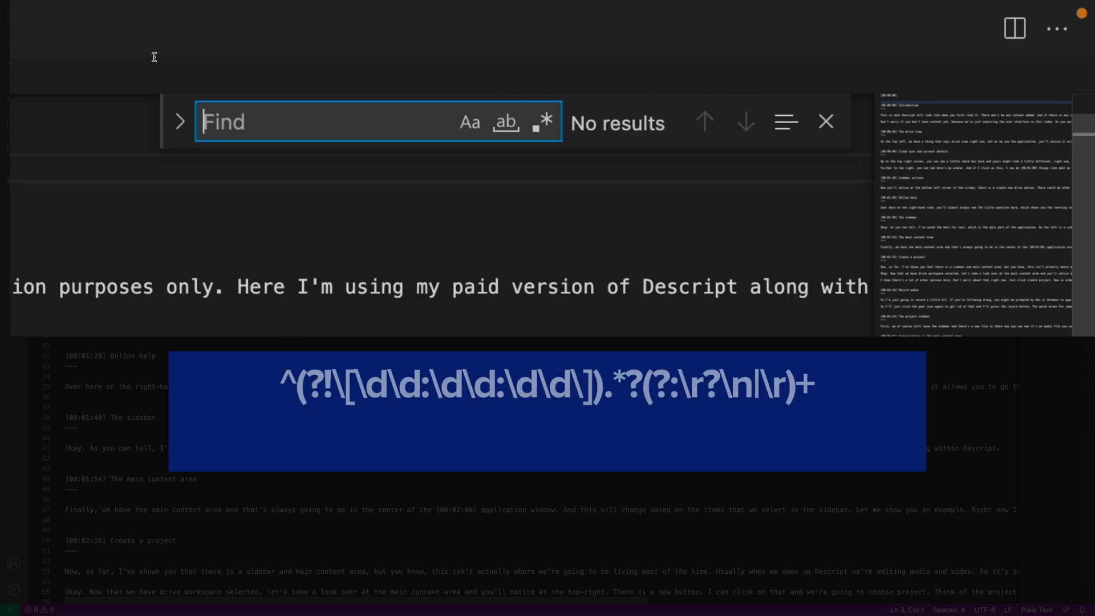
text(^(?!\[\d\d:\d\d:\d\d\]).*?(?:\r?\n|\r)+)
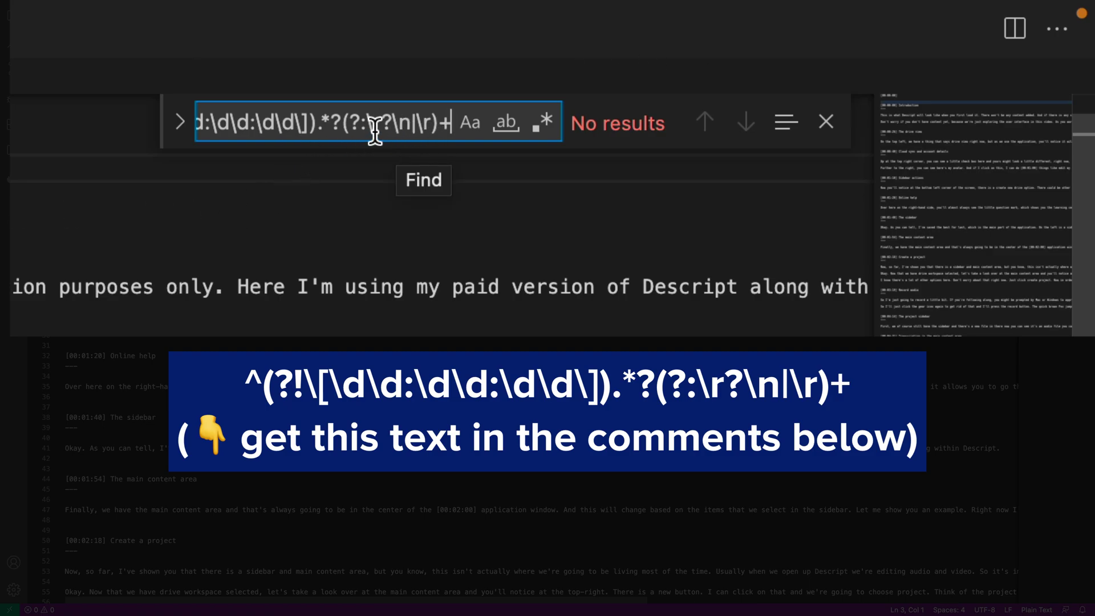
click(545, 129)
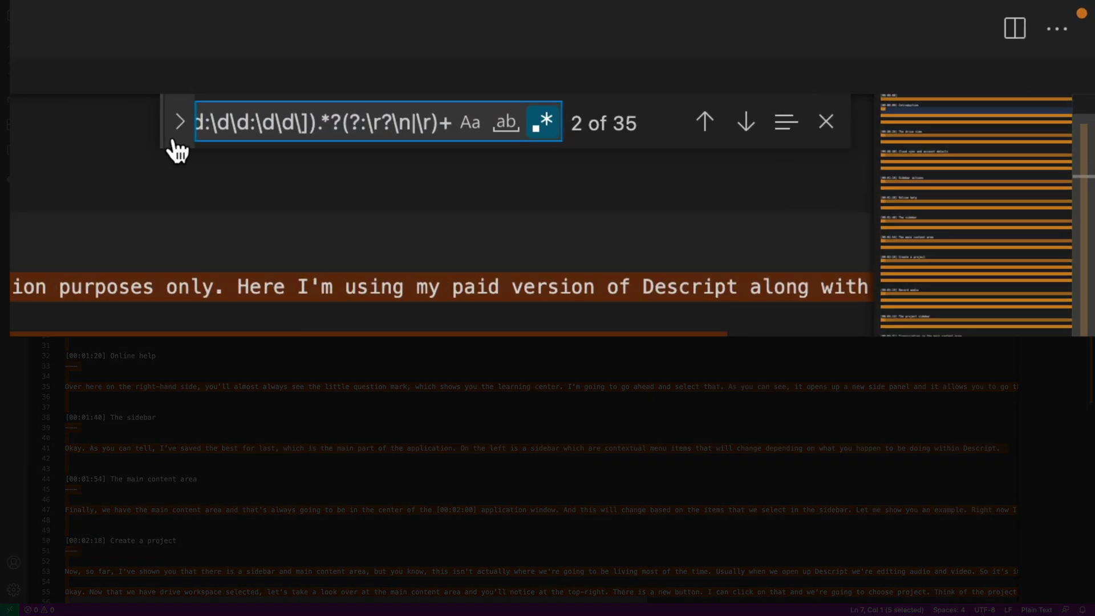
click(181, 121)
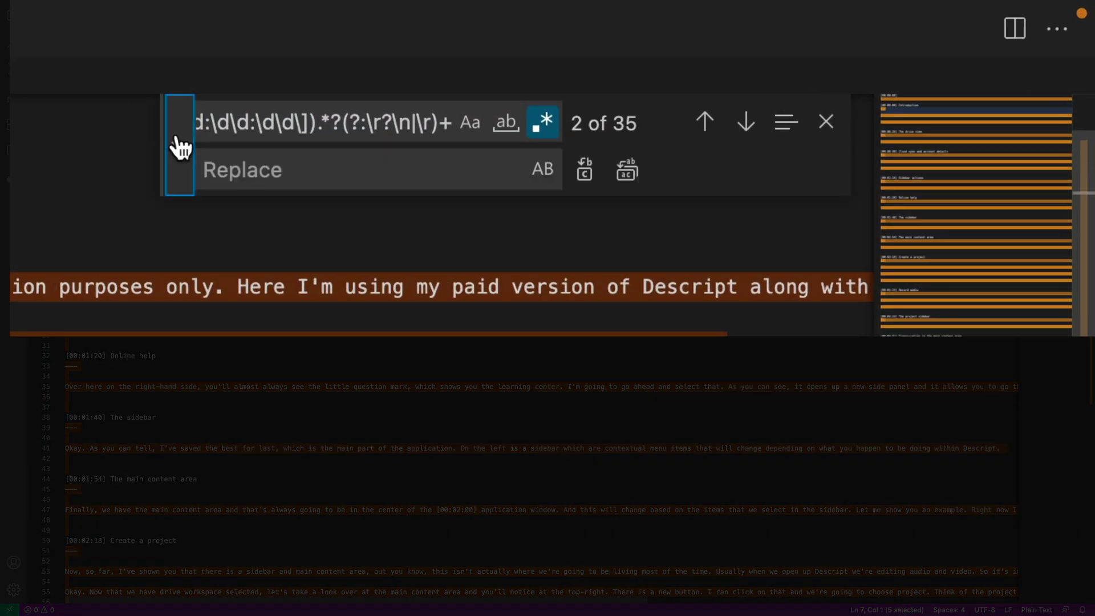
click(259, 169)
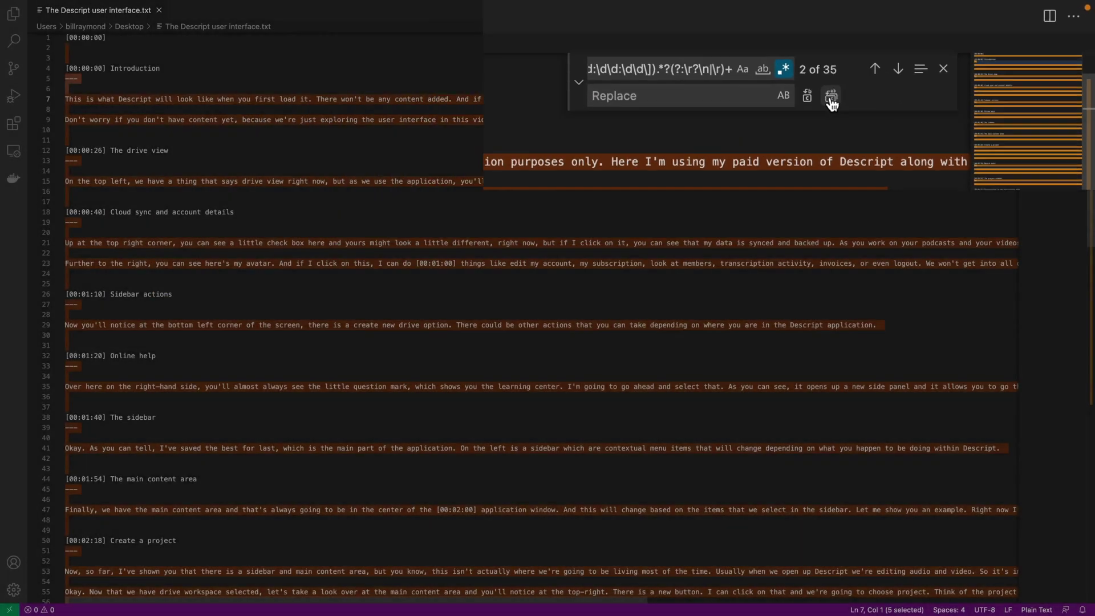
click(627, 170)
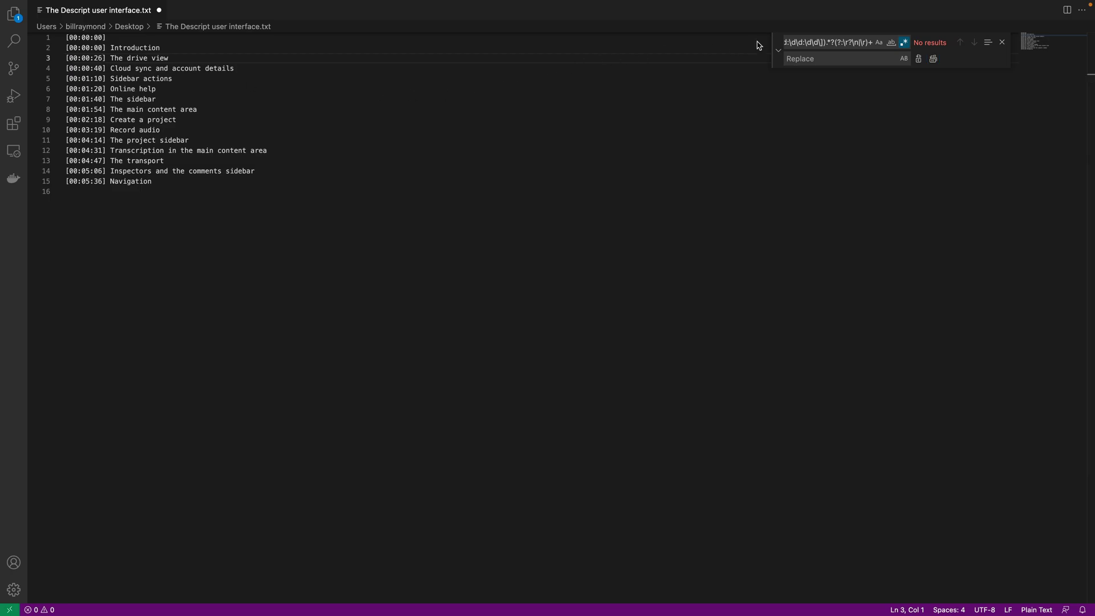
Remove the bare [00:00:00] first line with a regex Replace All
triple_click(827, 42)
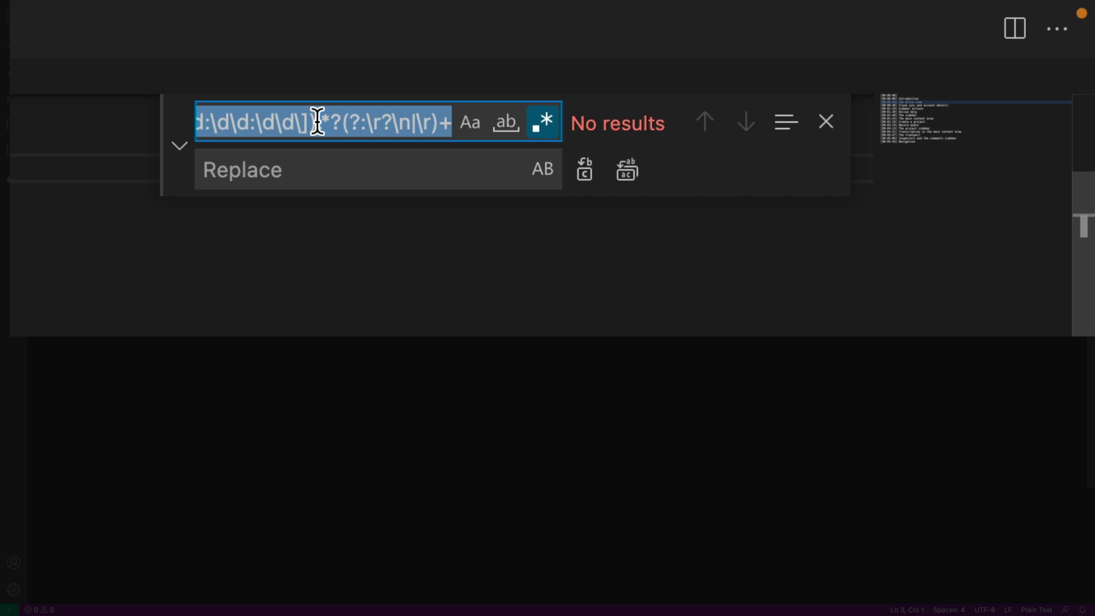
text((\[[0-9:]{8}\] \n)(.*?))
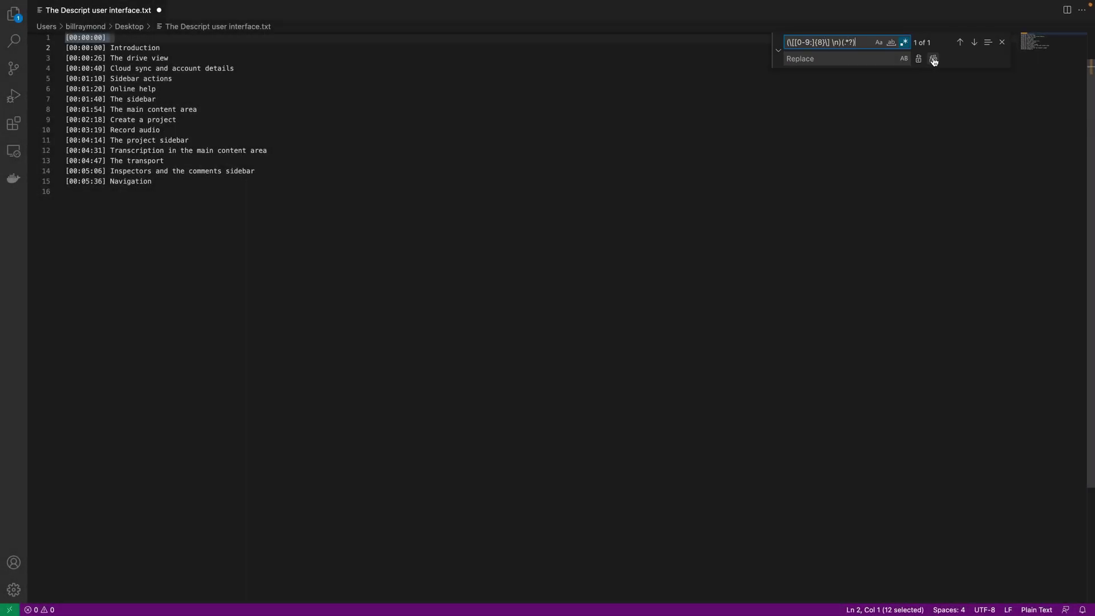
click(932, 58)
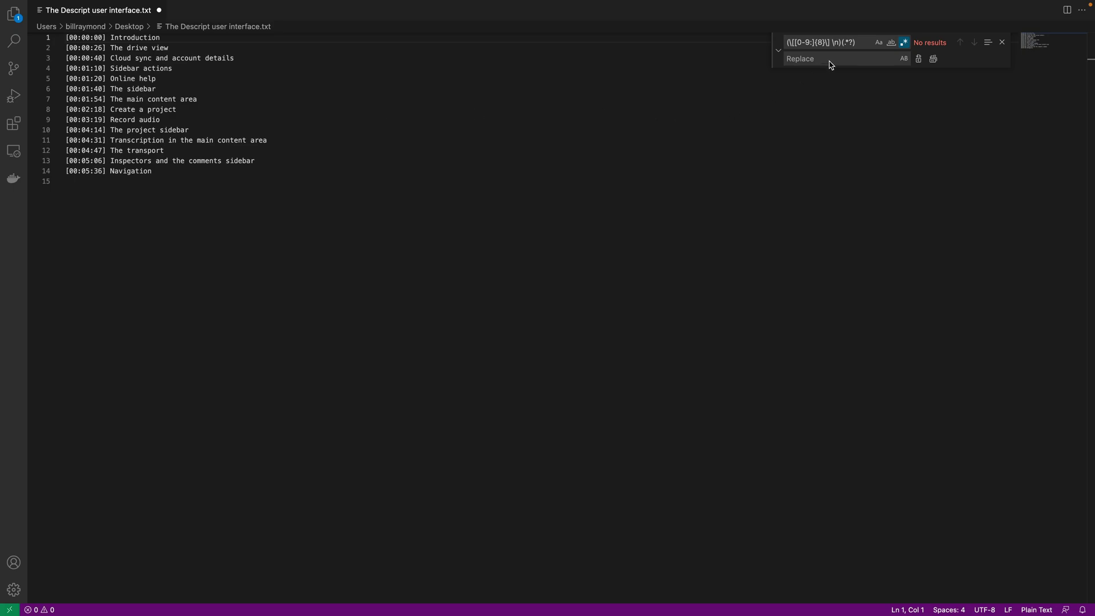
Strip all square brackets using the (\[|\]).*? regex, then select the whole chapter list
triple_click(856, 42)
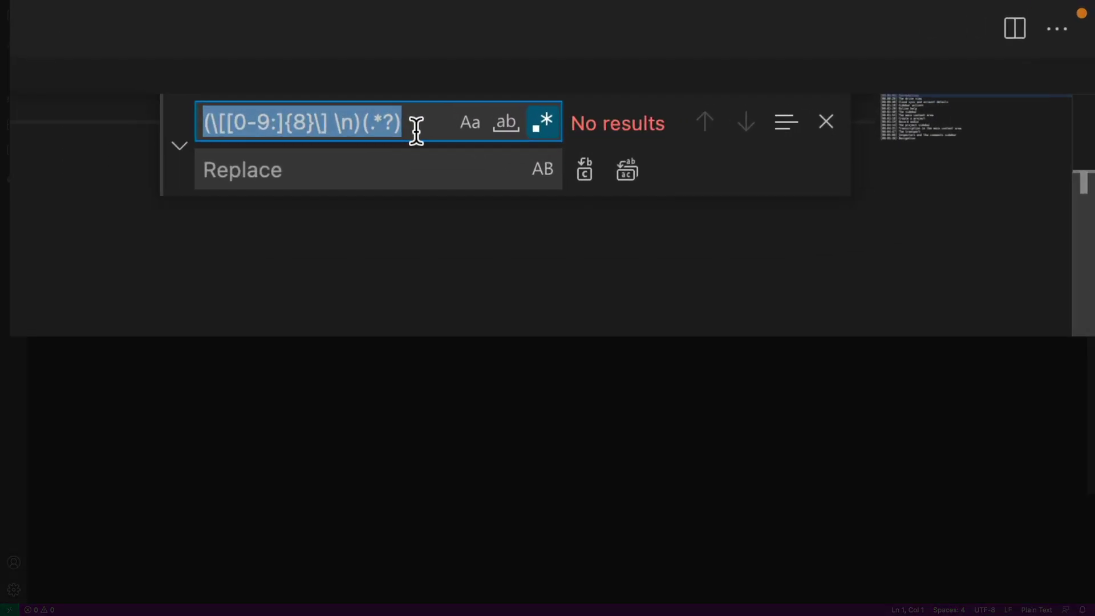
text((\[|\]).*?)
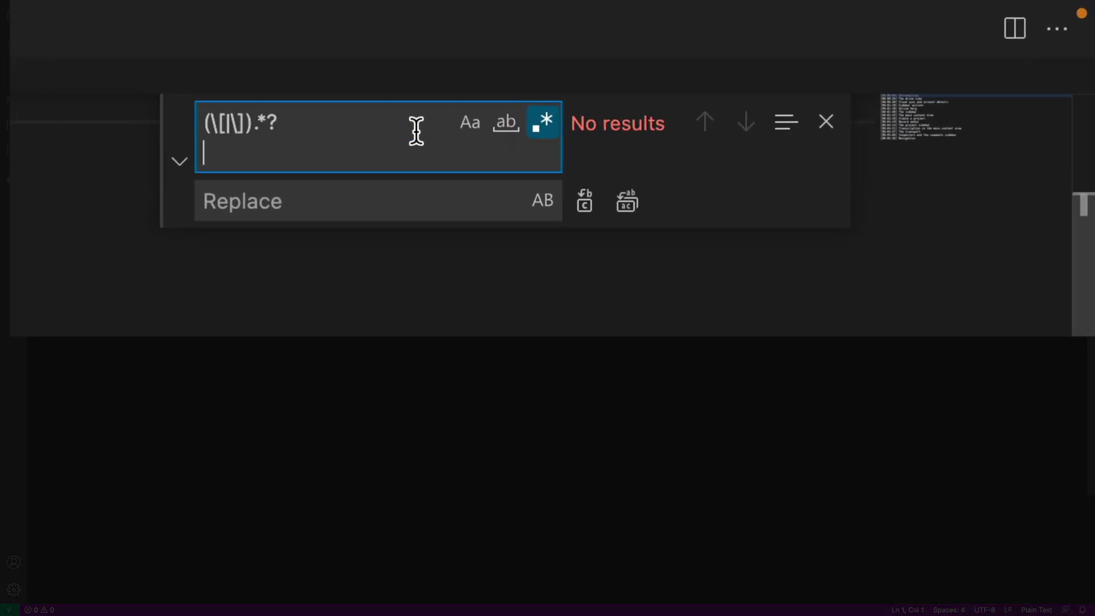
key(BackSpace)
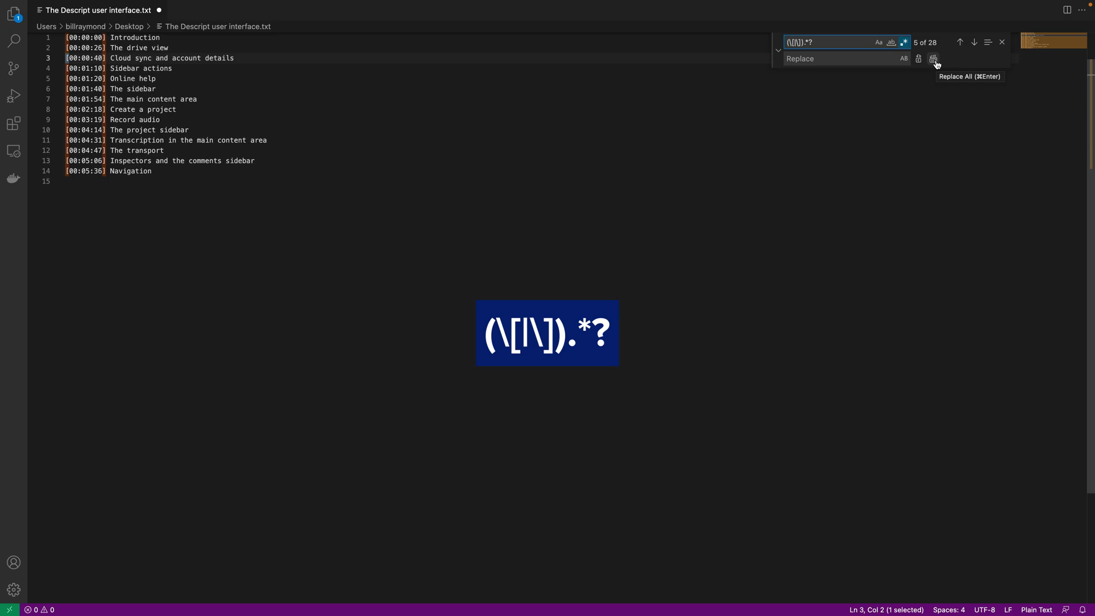
click(935, 60)
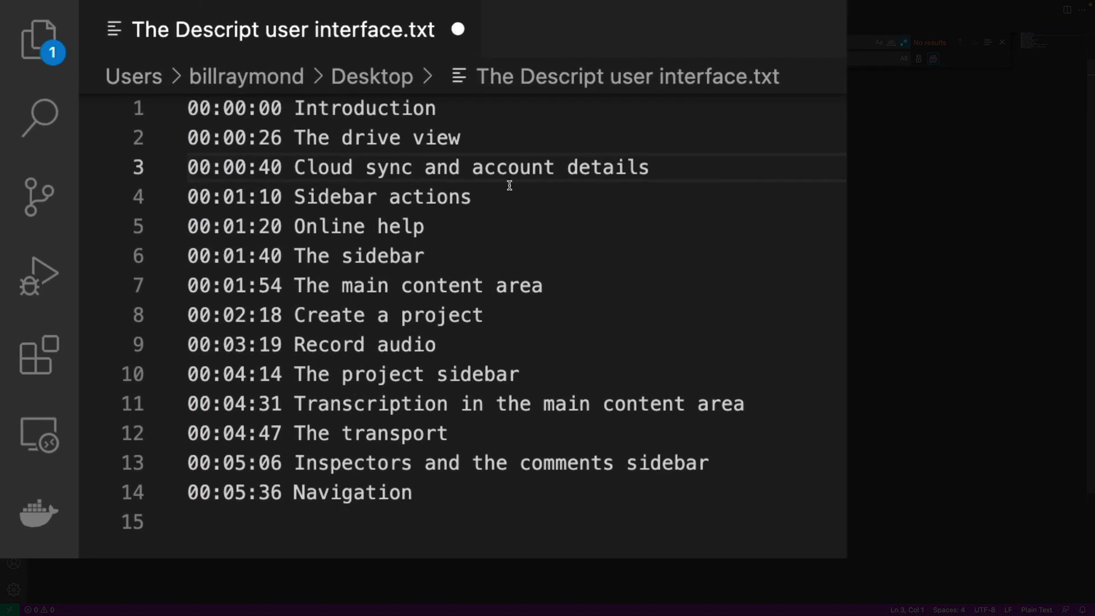
key(super+Down)
drag(520, 516, 156, 107)
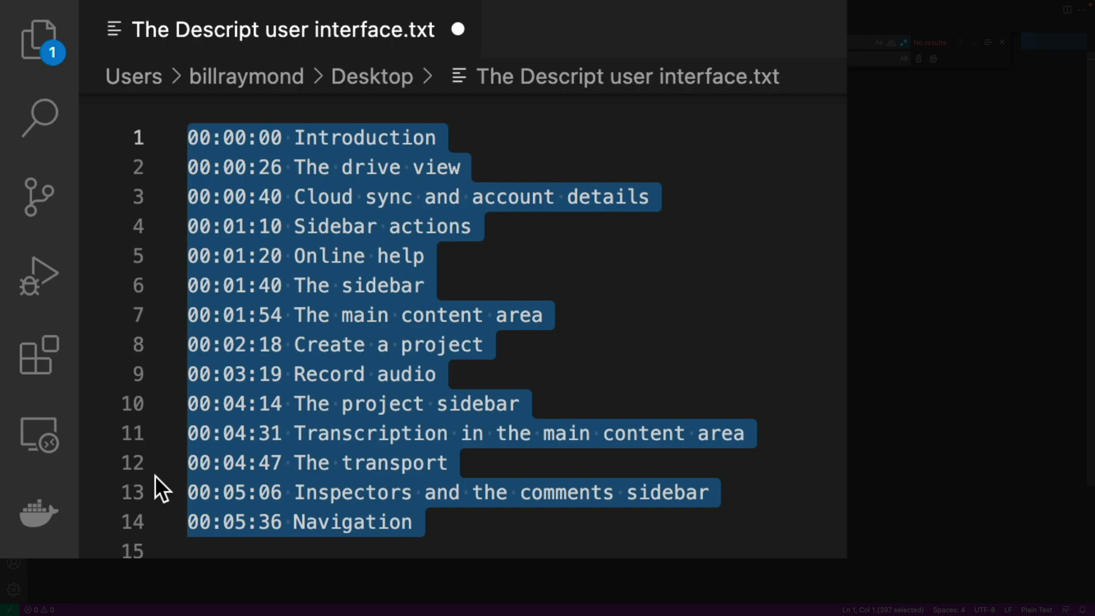